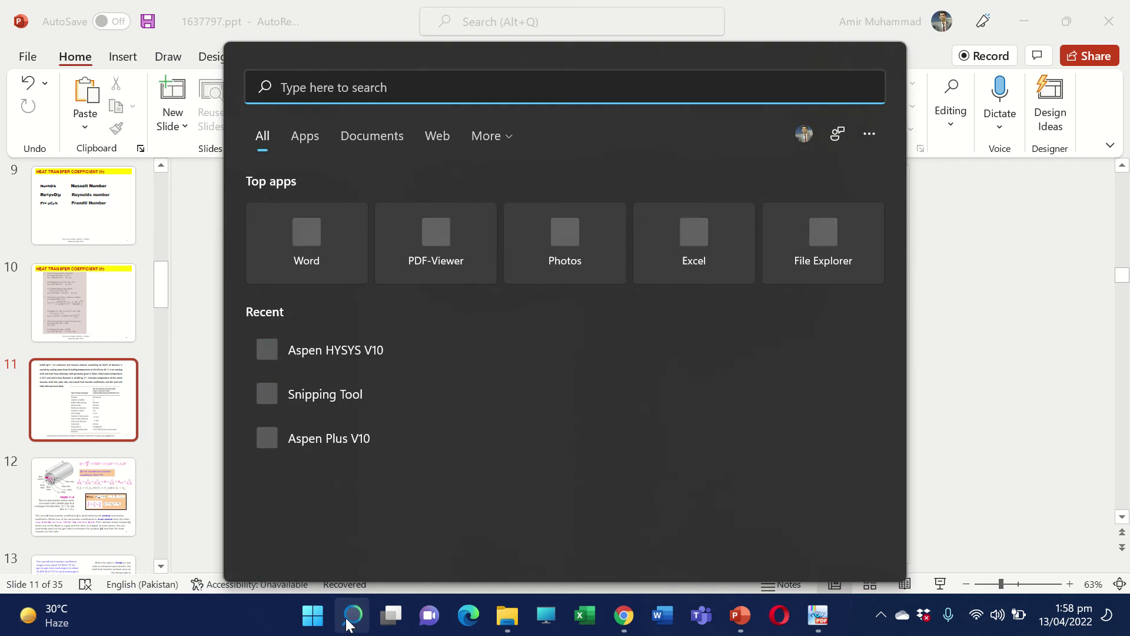
Launch Aspen HYSYS V10 and start a new simulation case.
type("aspen h")
key("BackSpace")
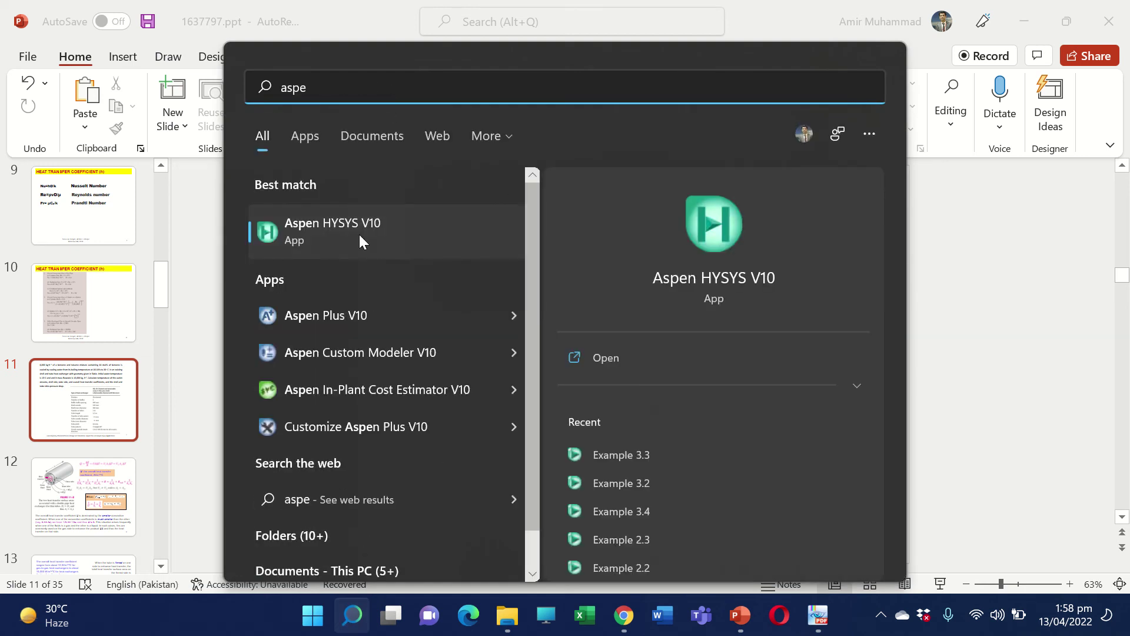
left_click(359, 235)
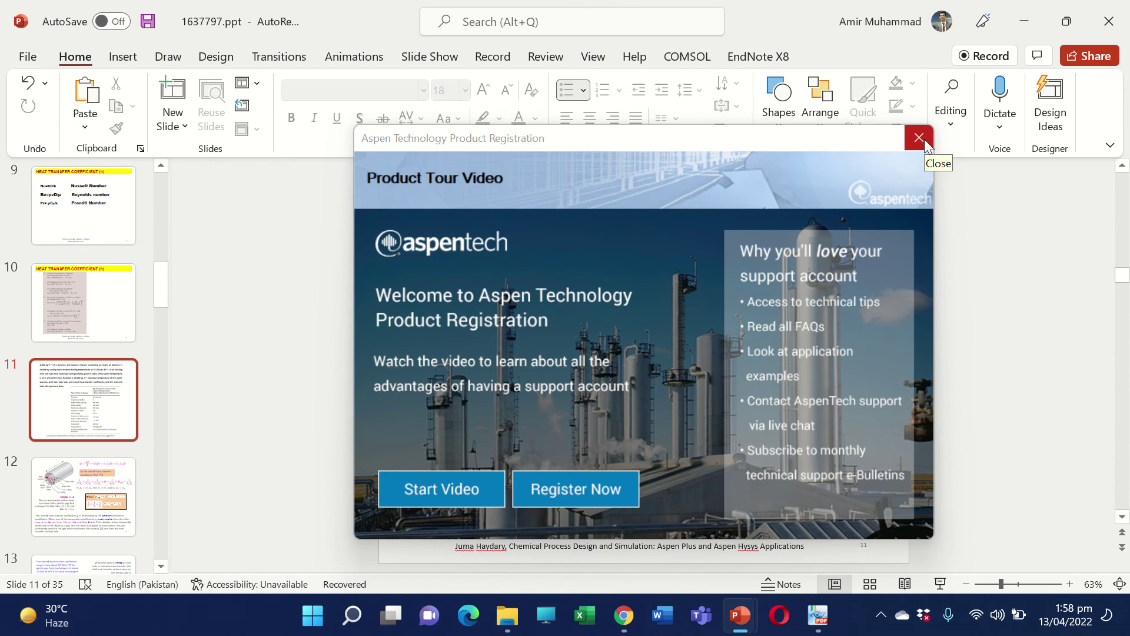
mouse_move(461, 8)
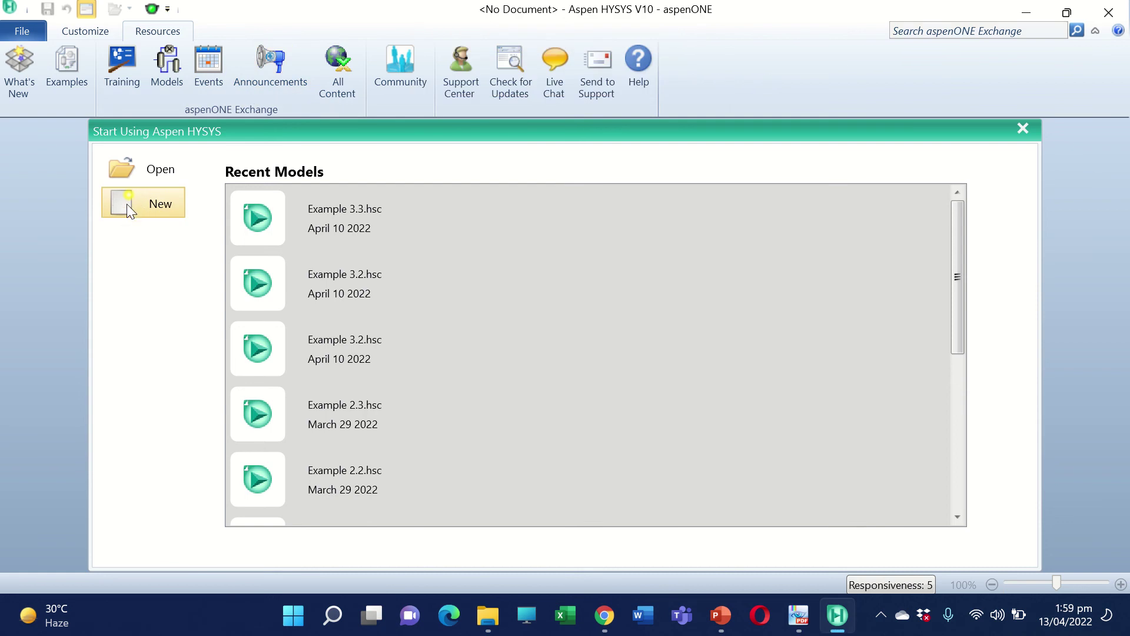
left_click(155, 187)
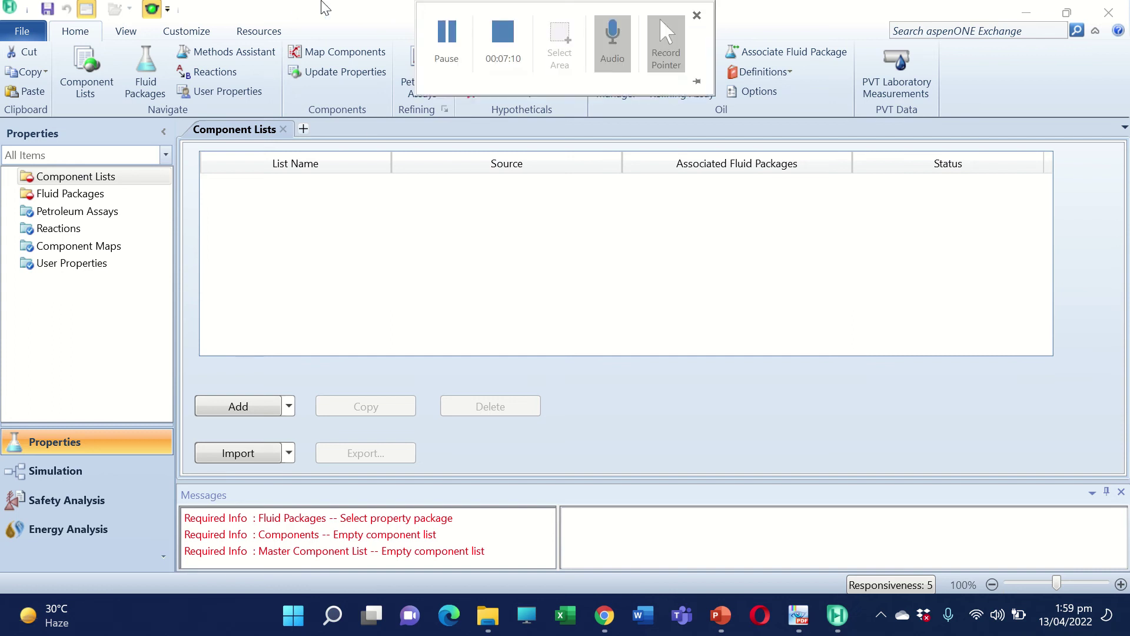
Create a component list and add Toluene to it from the pure components.
left_click(219, 412)
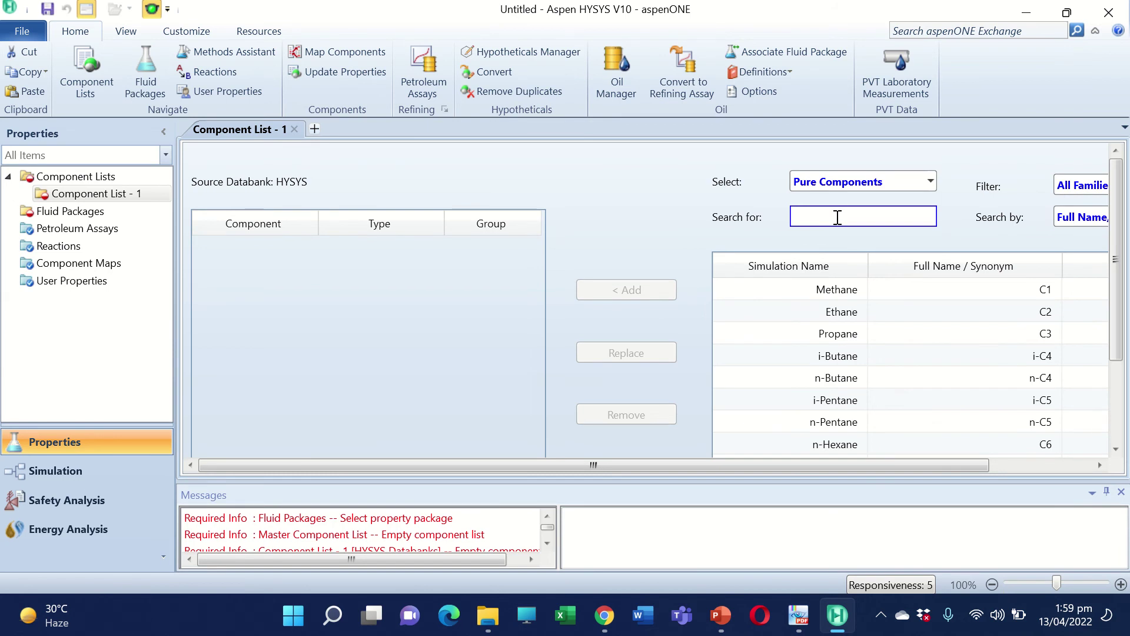
type("toluene")
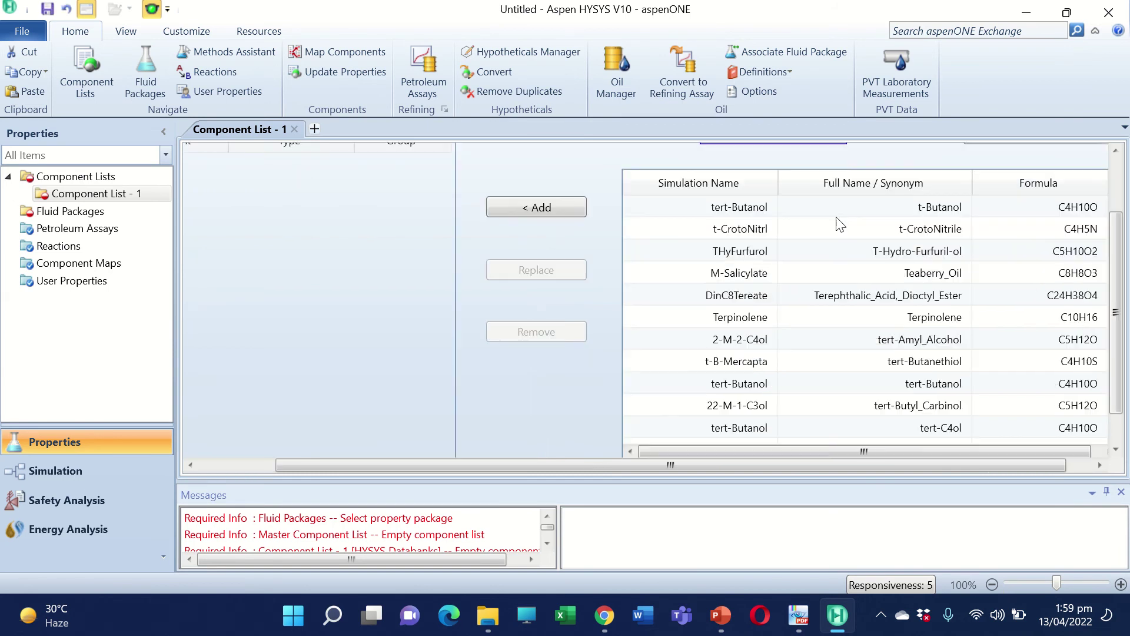
scroll(766, 259, "up", 1)
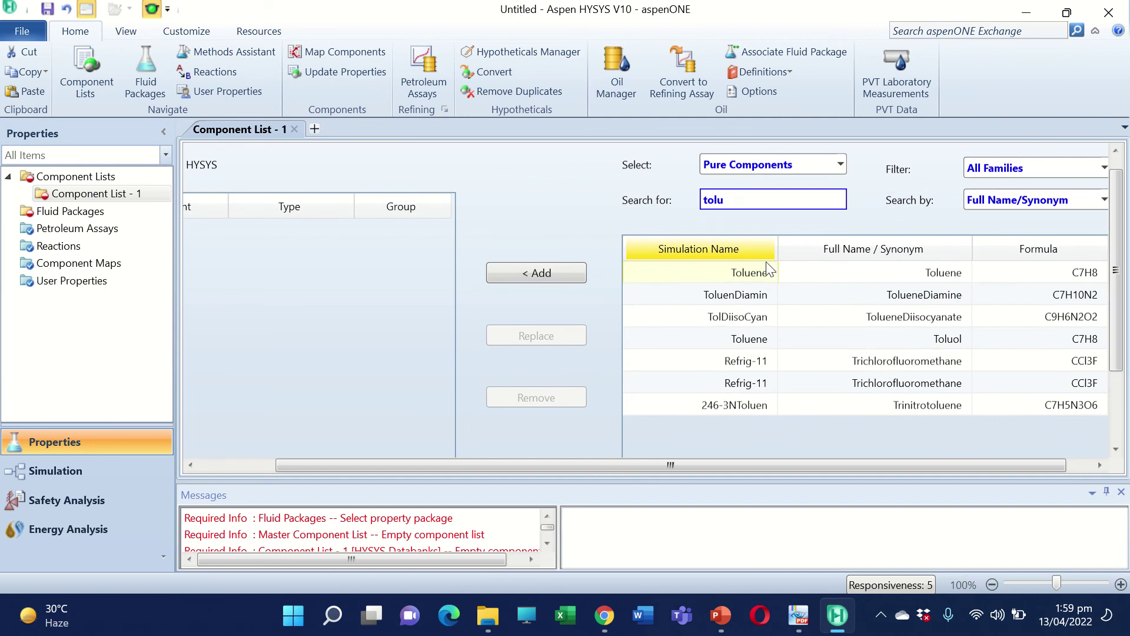
key("Return")
Search the pure components for Benzene and add it to the component list.
left_click_drag(701, 471, 618, 474)
type("Ben")
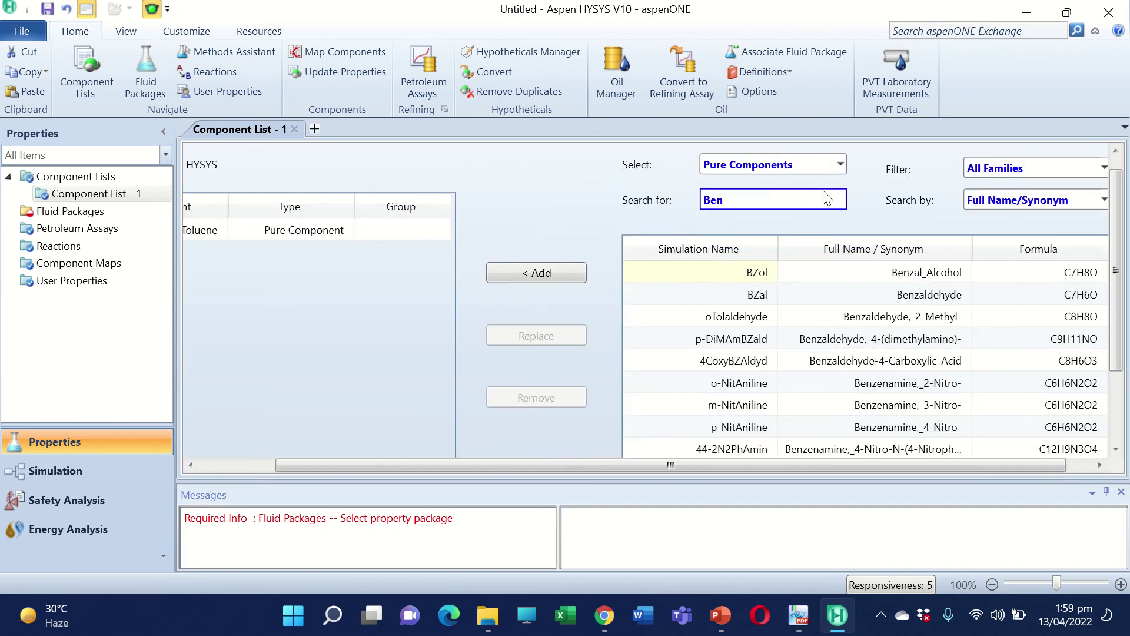
type("zen")
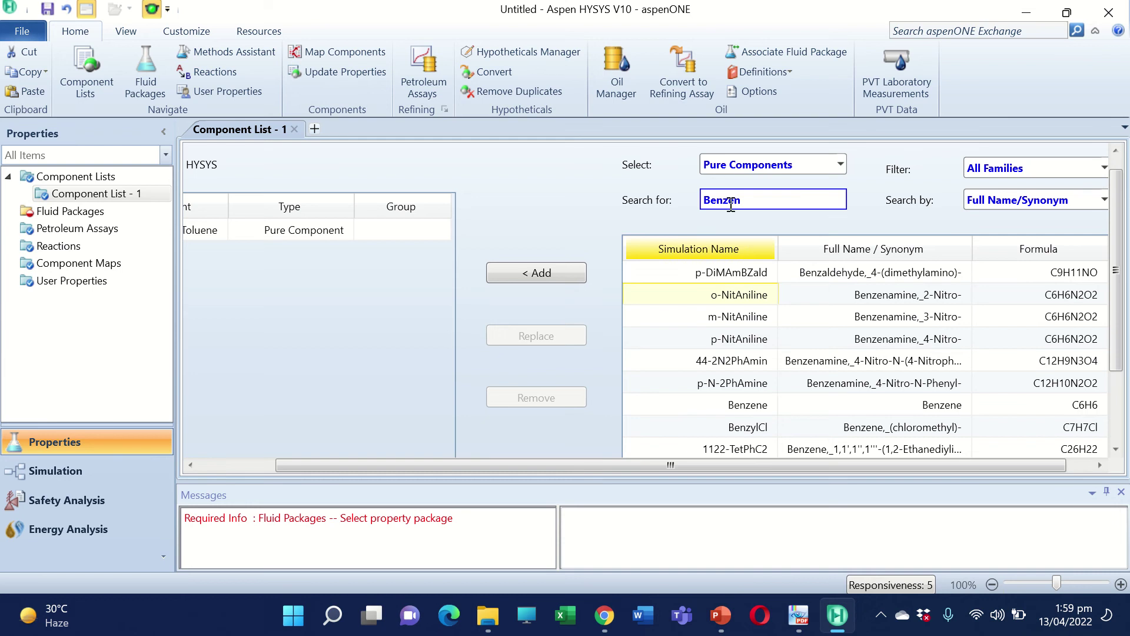
type("e")
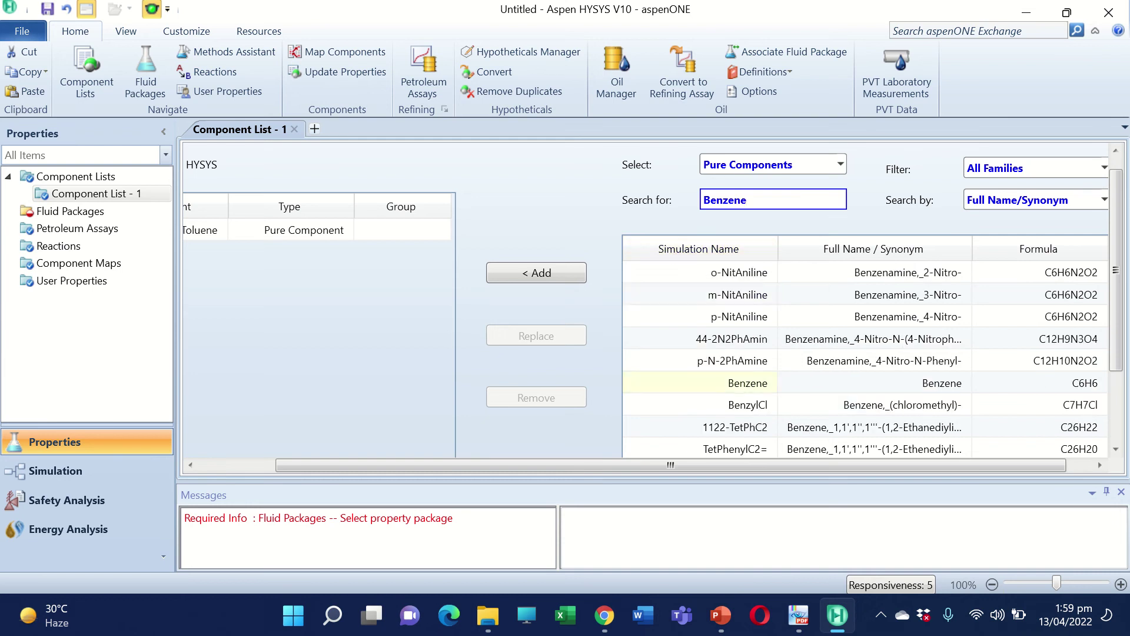
double_click(713, 382)
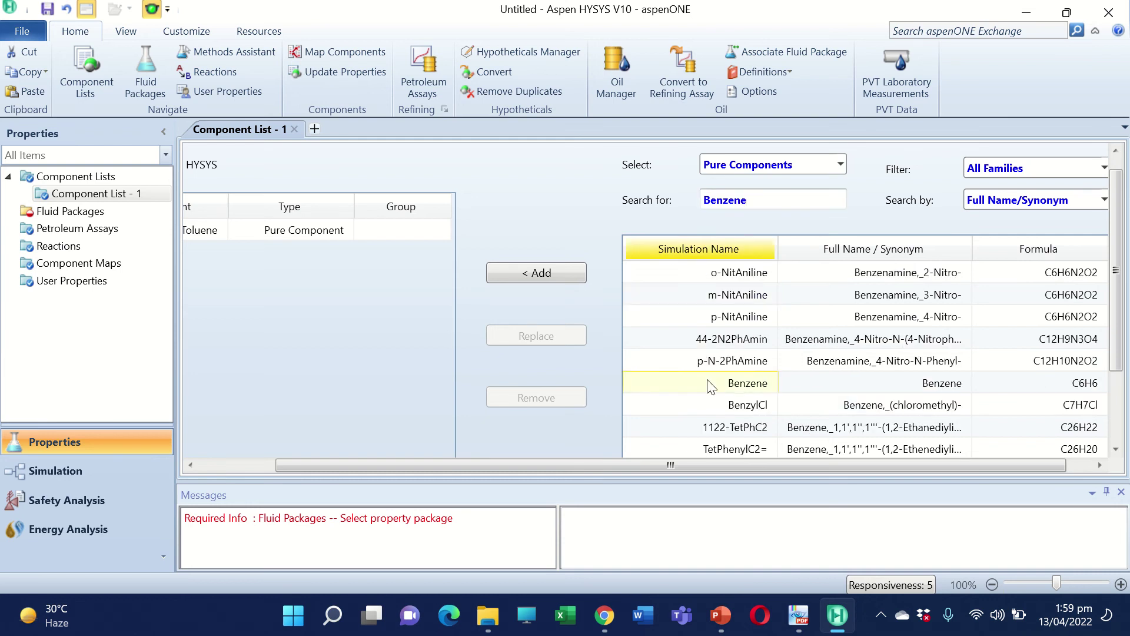
Search the pure components for Water and add H2O to the component list.
left_click(750, 200)
left_click_drag(761, 202, 696, 206)
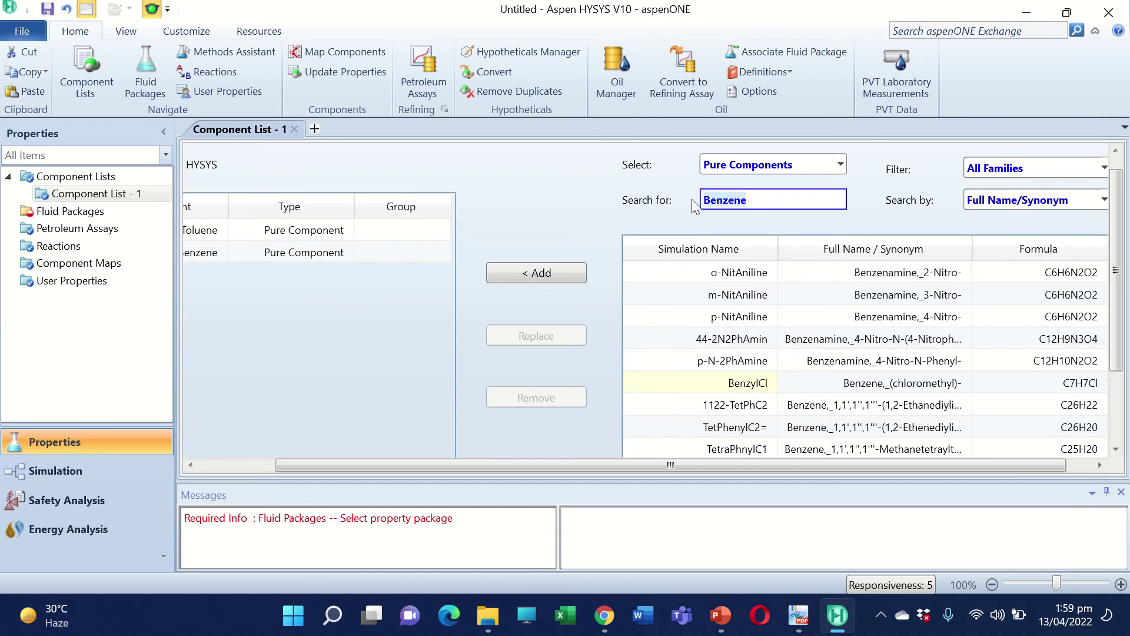
type("Water")
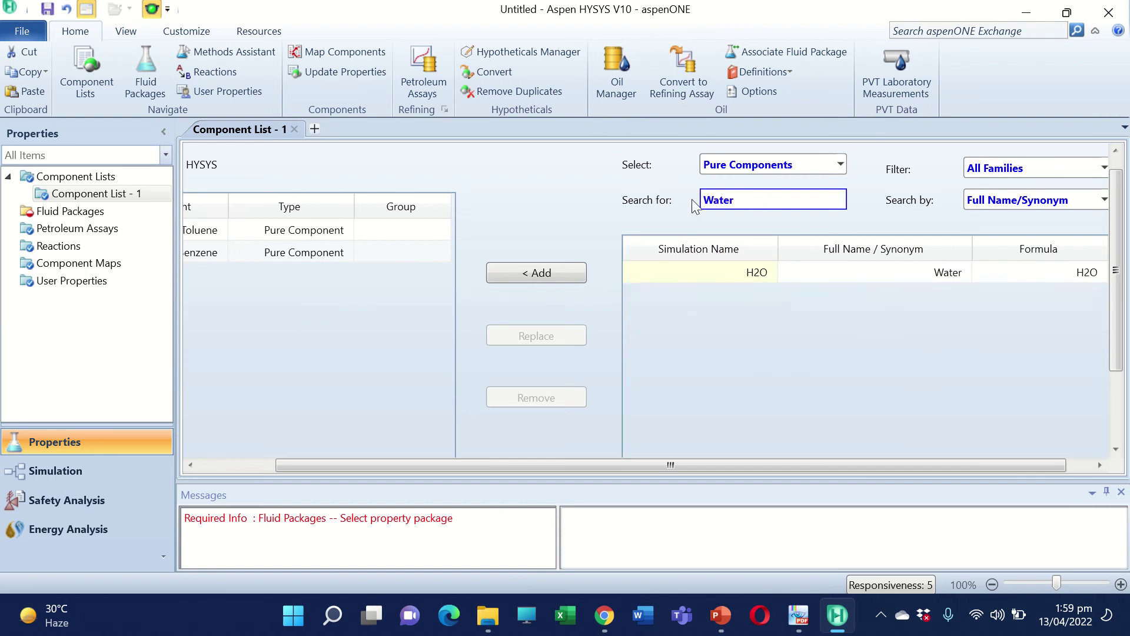
key("Return")
left_click_drag(457, 471, 331, 462)
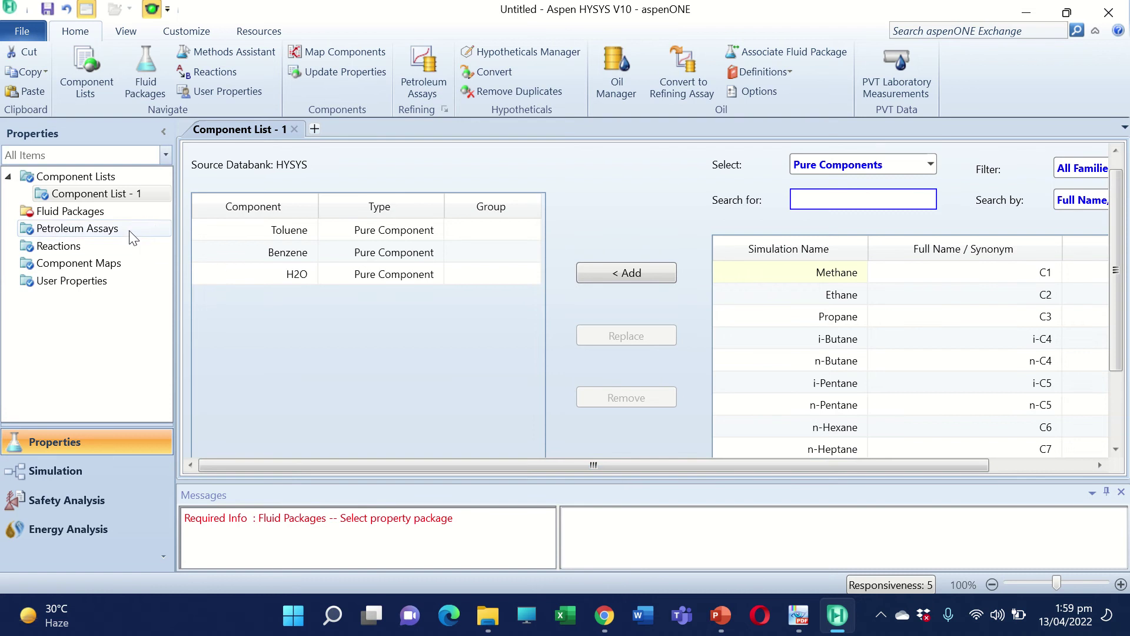
Add a fluid package that uses the Peng-Robinson property package.
left_click(93, 217)
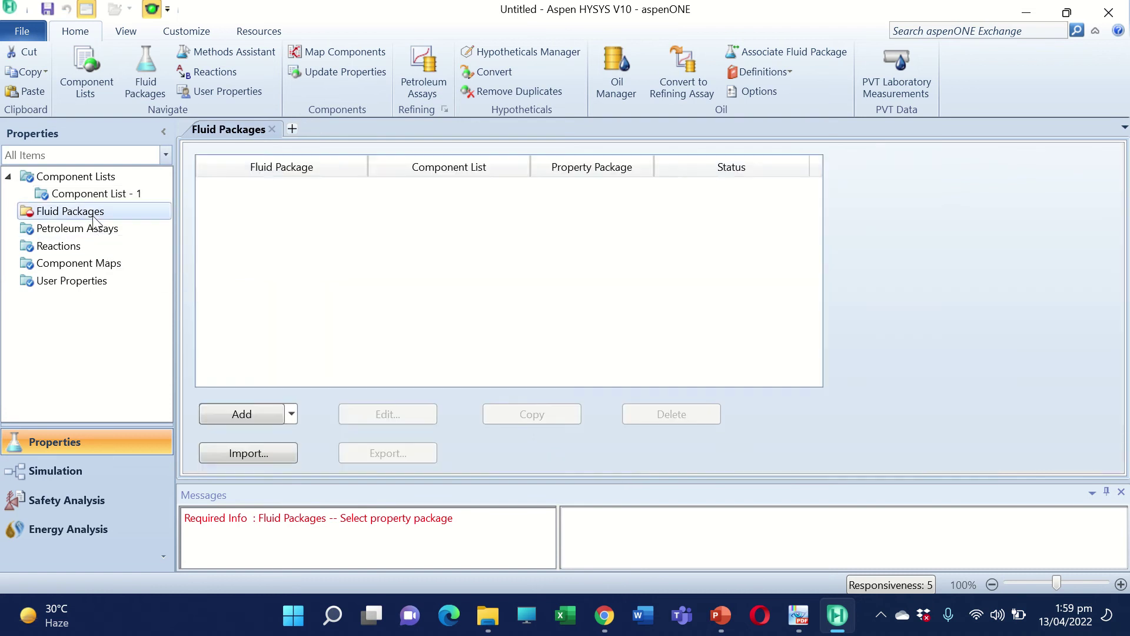
left_click(241, 415)
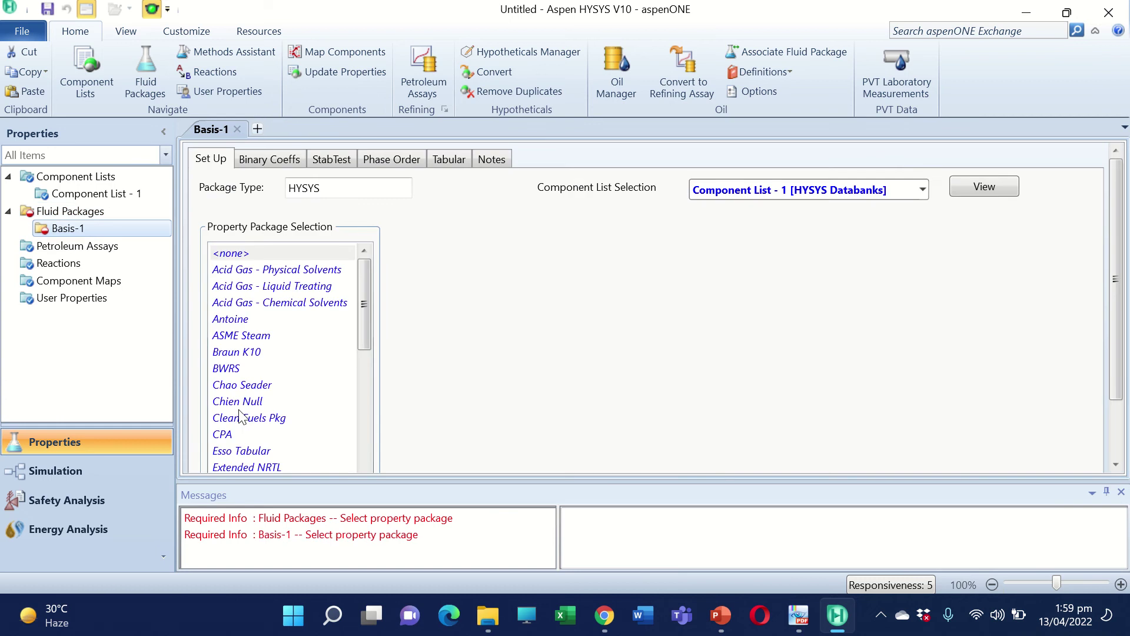
left_click_drag(366, 314, 366, 401)
left_click(289, 419)
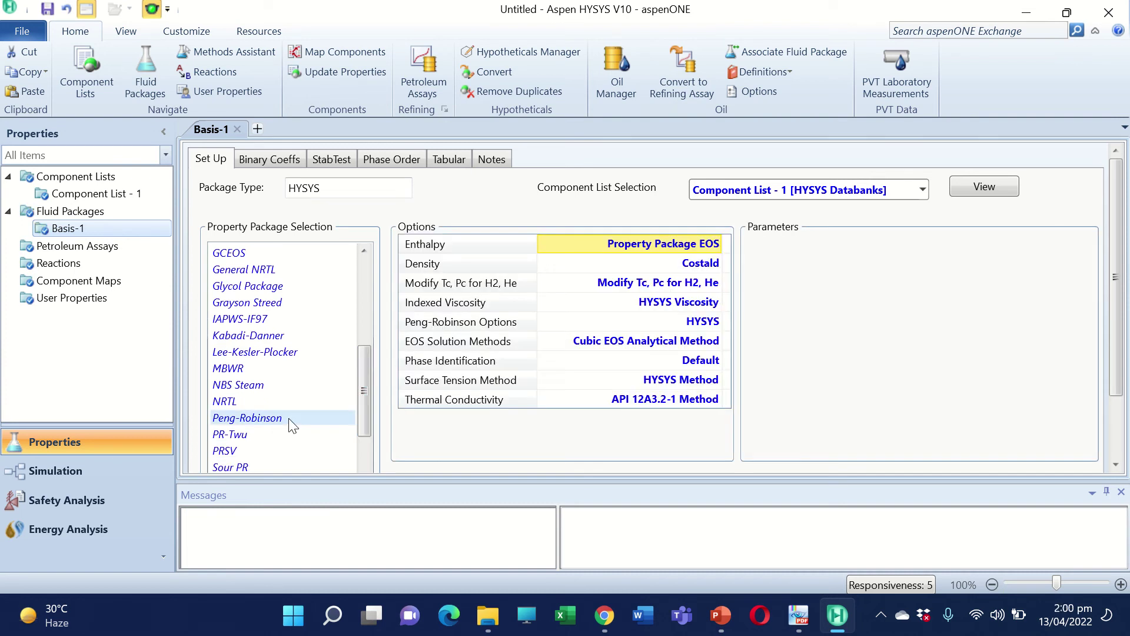
Enter the simulation environment and place a heat exchanger in the middle of the flowsheet.
left_click(47, 470)
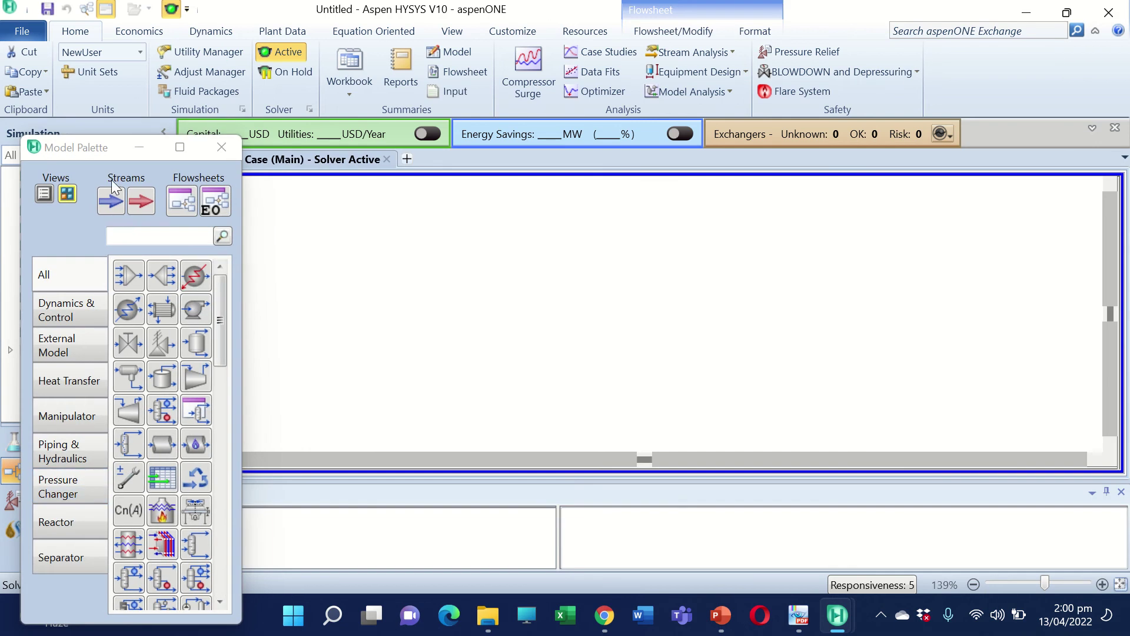
left_click_drag(107, 155, 82, 127)
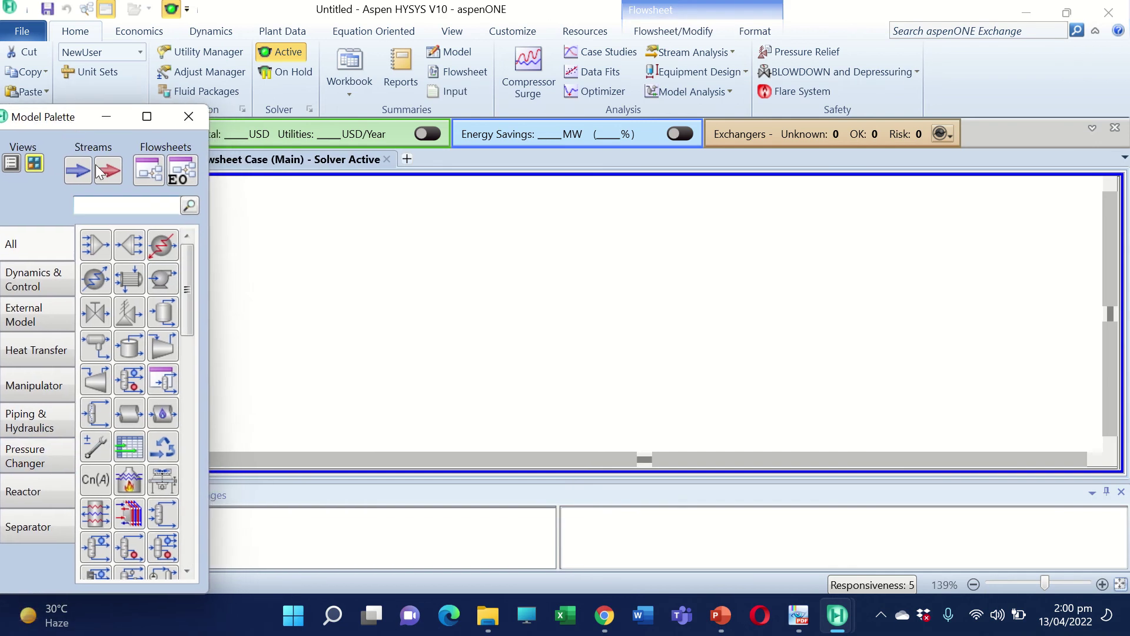
left_click(133, 285)
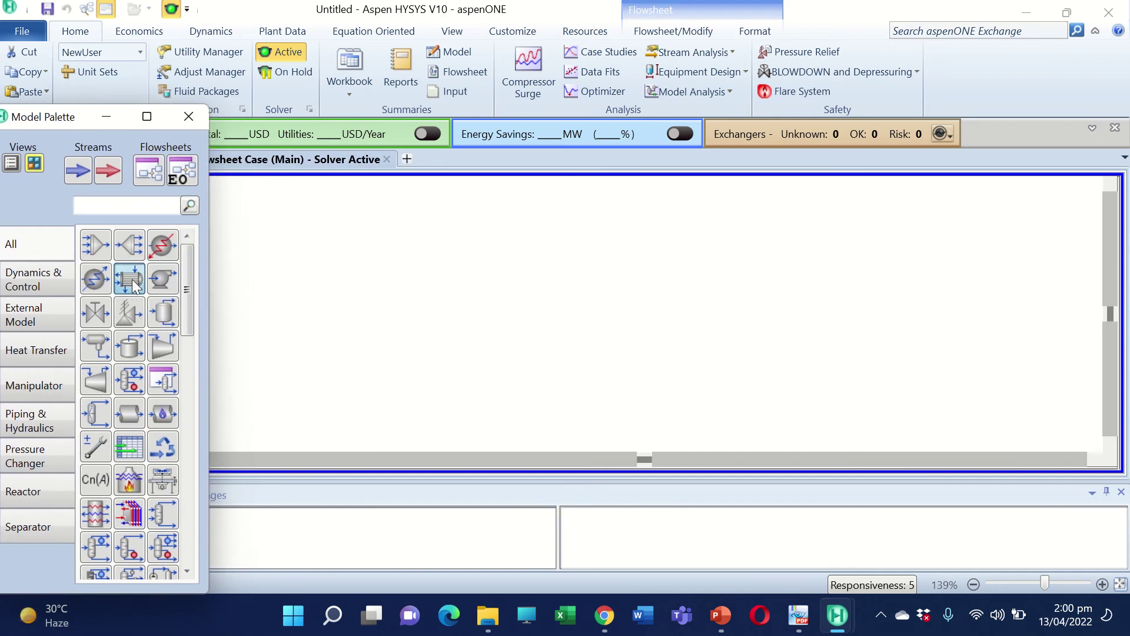
left_click(511, 304)
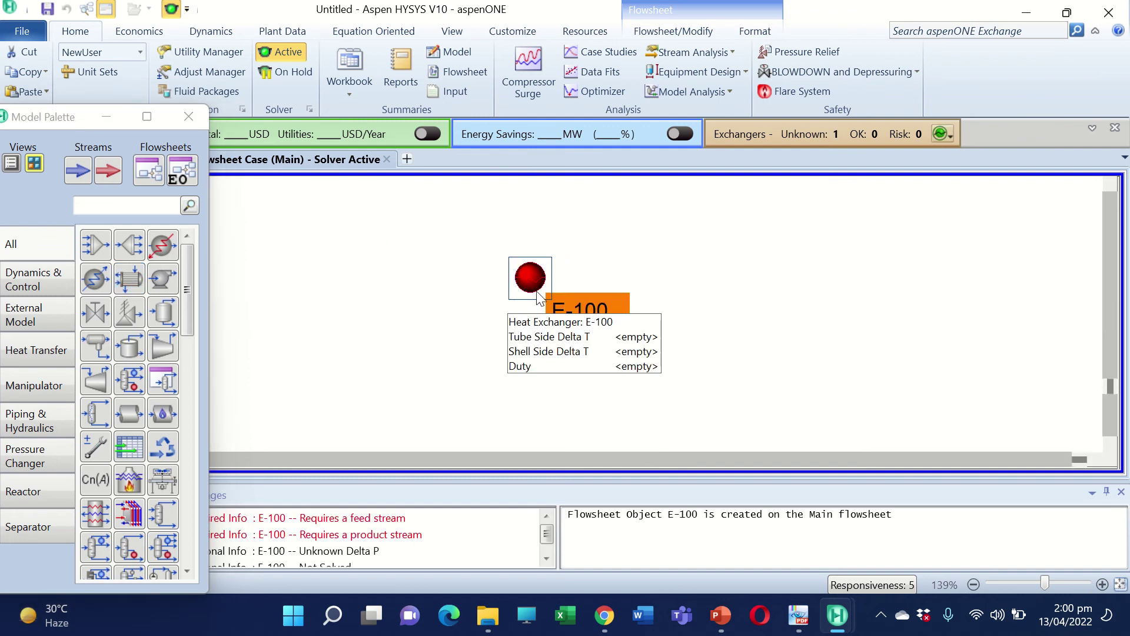
Change the heat exchanger's flowsheet icon to the solid horizontal shell-and-tube symbol.
right_click(537, 291)
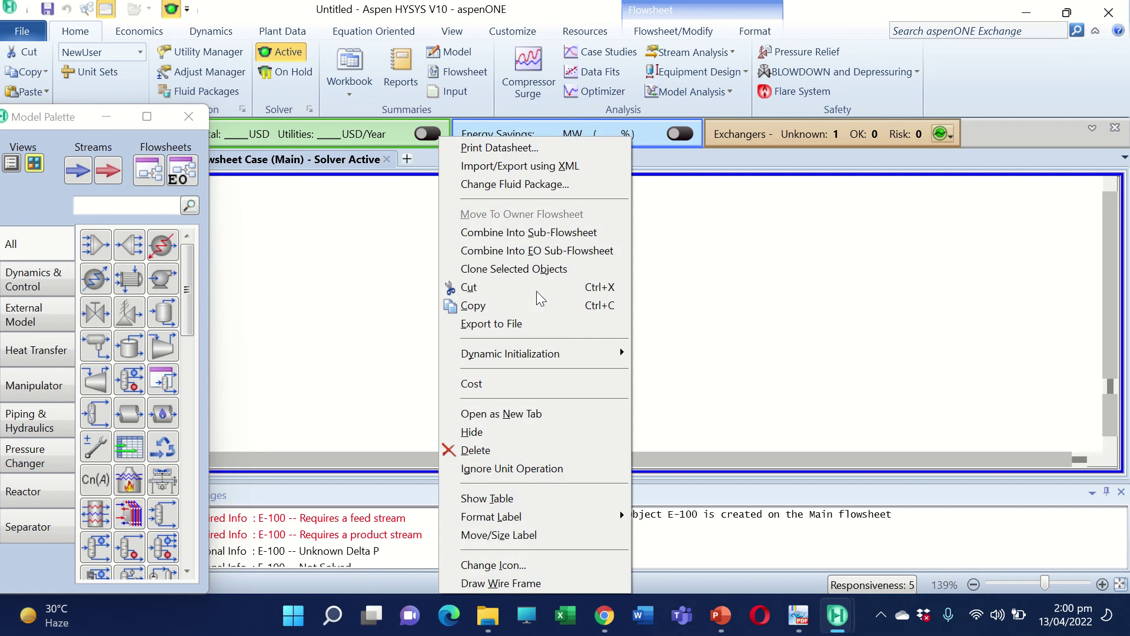
left_click(509, 567)
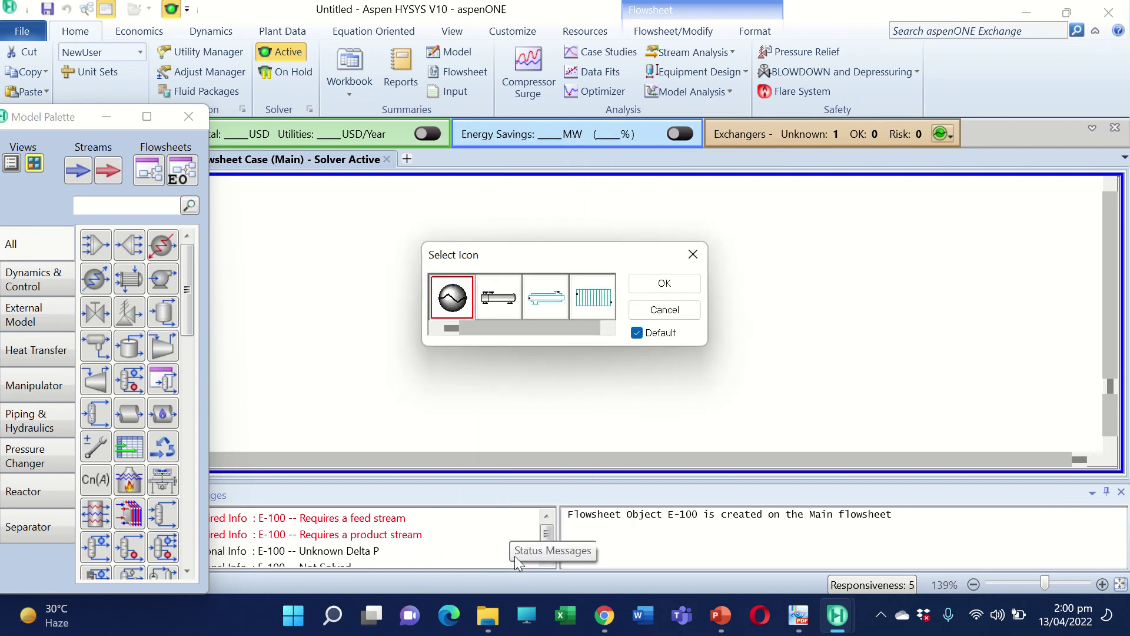
left_click(498, 301)
left_click(662, 285)
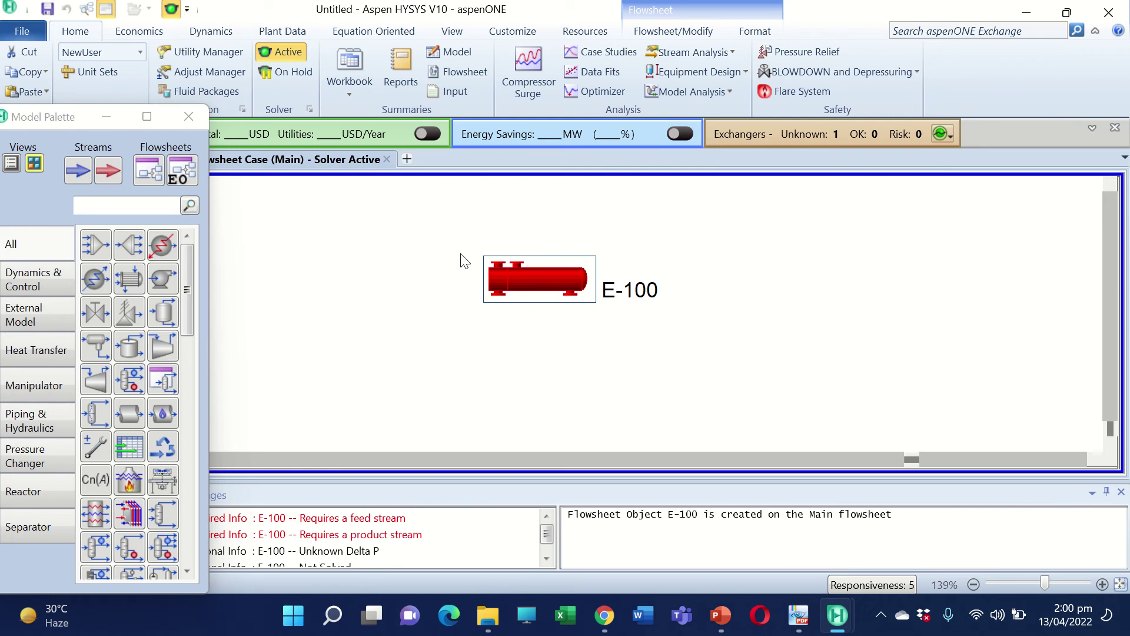
Connect the heat exchanger's tube side with inlet stream Hot_in and outlet stream Hot_out.
double_click(542, 288)
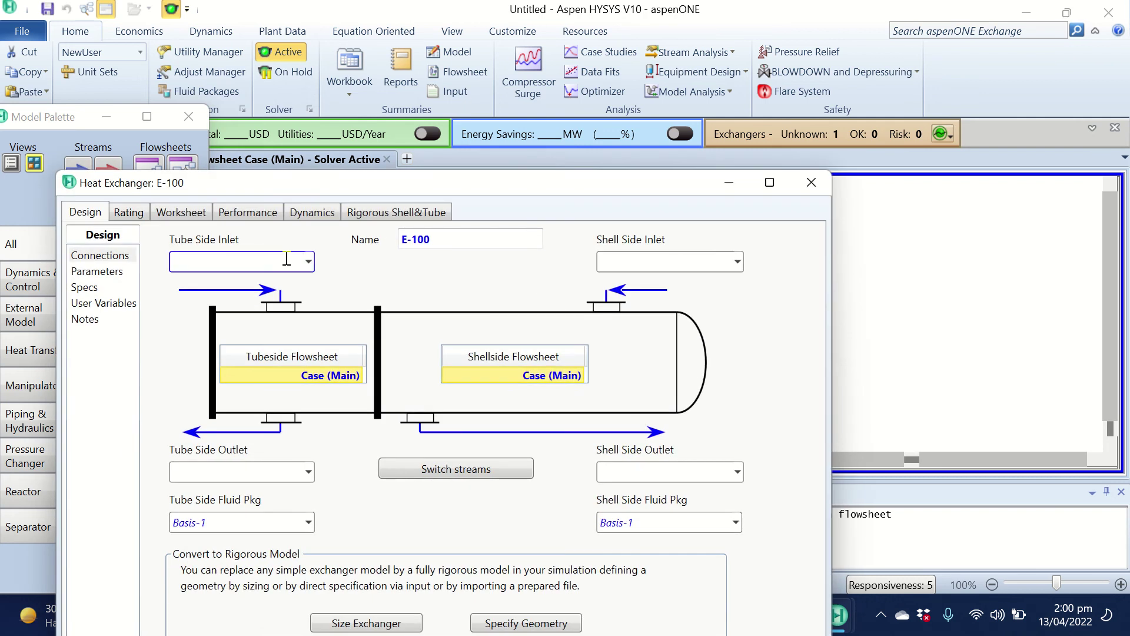
type("HOt")
key("BackSpace")
key("BackSpace")
left_click(216, 469)
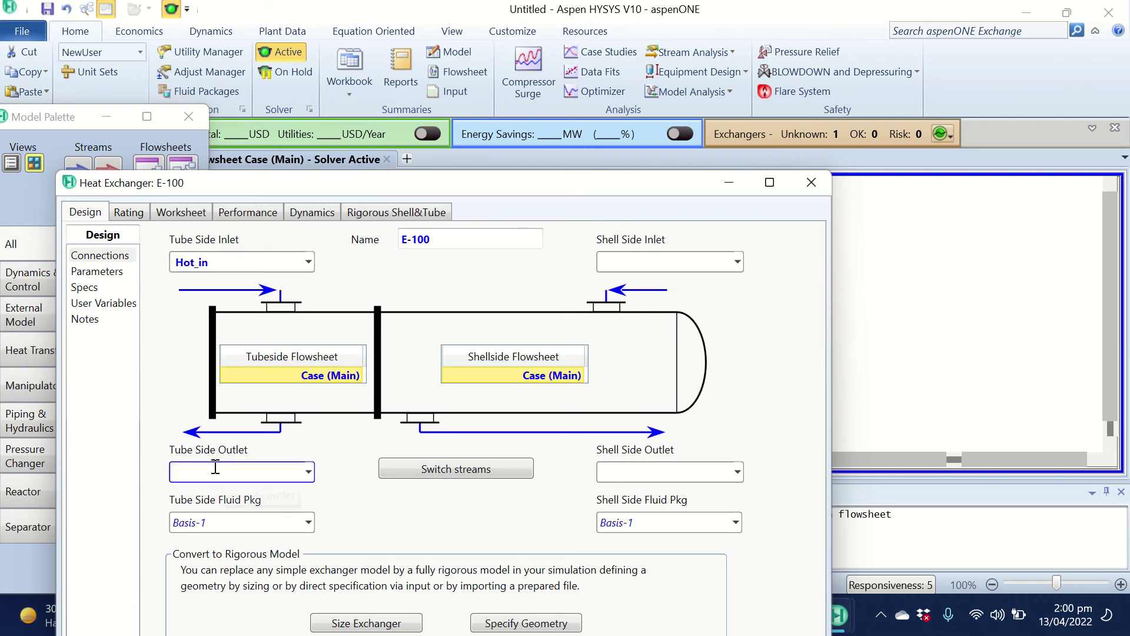
type("Hot_out")
Connect the heat exchanger's shell side with inlet stream CW_in and outlet stream CW_out, and close its properties.
left_click(637, 262)
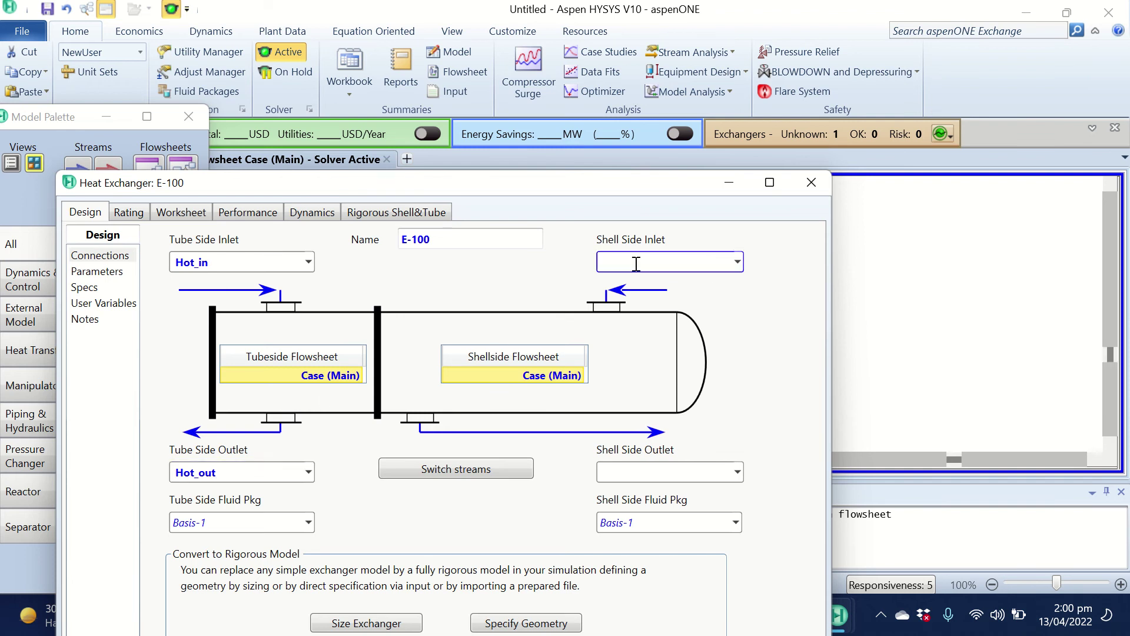
type("CW_in")
key("Return")
left_click(641, 469)
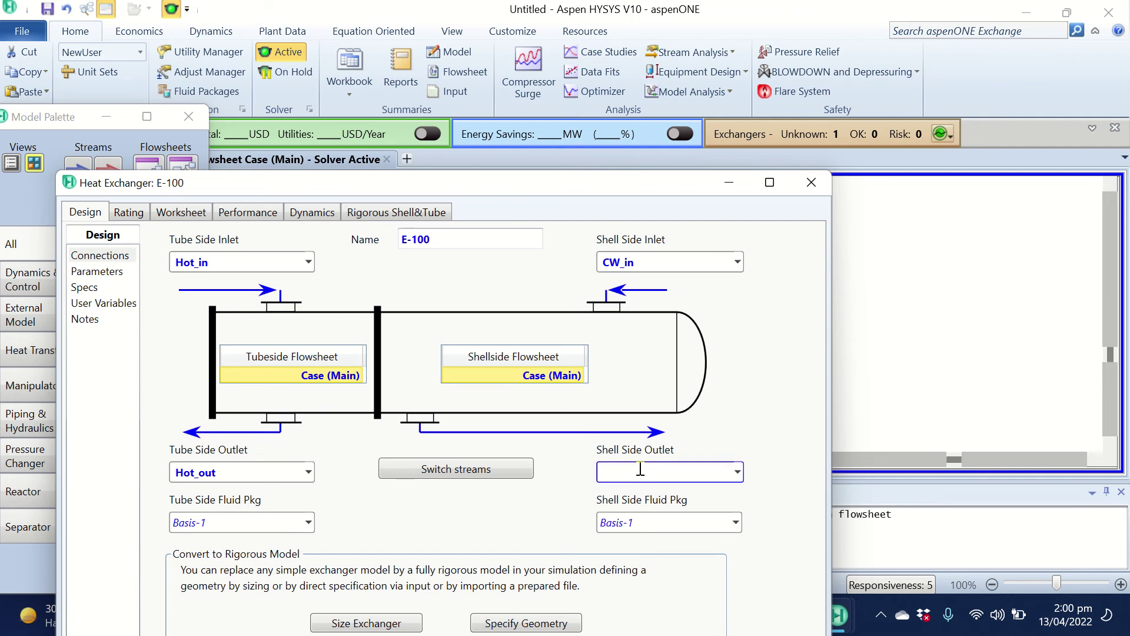
type("CW_out")
key("Return")
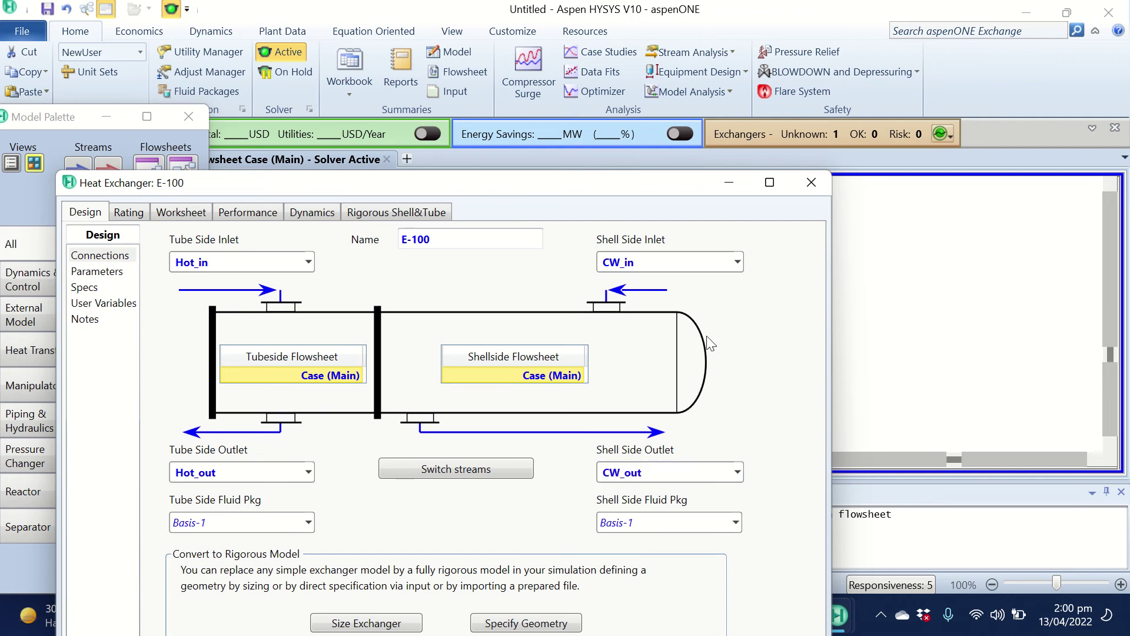
left_click_drag(583, 185, 581, 36)
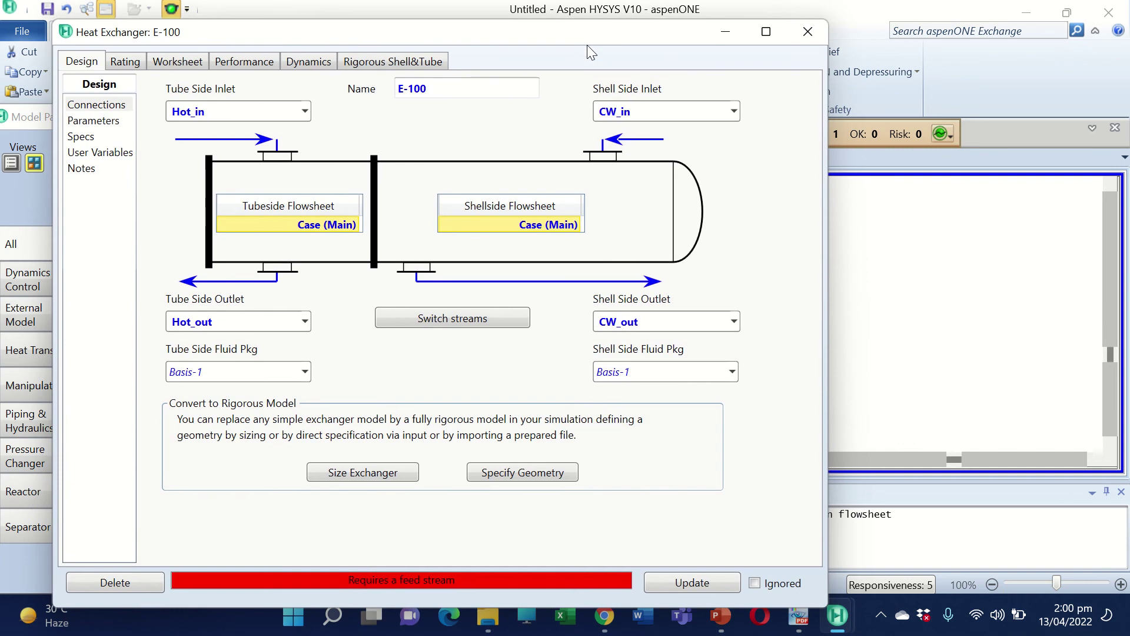
left_click(808, 31)
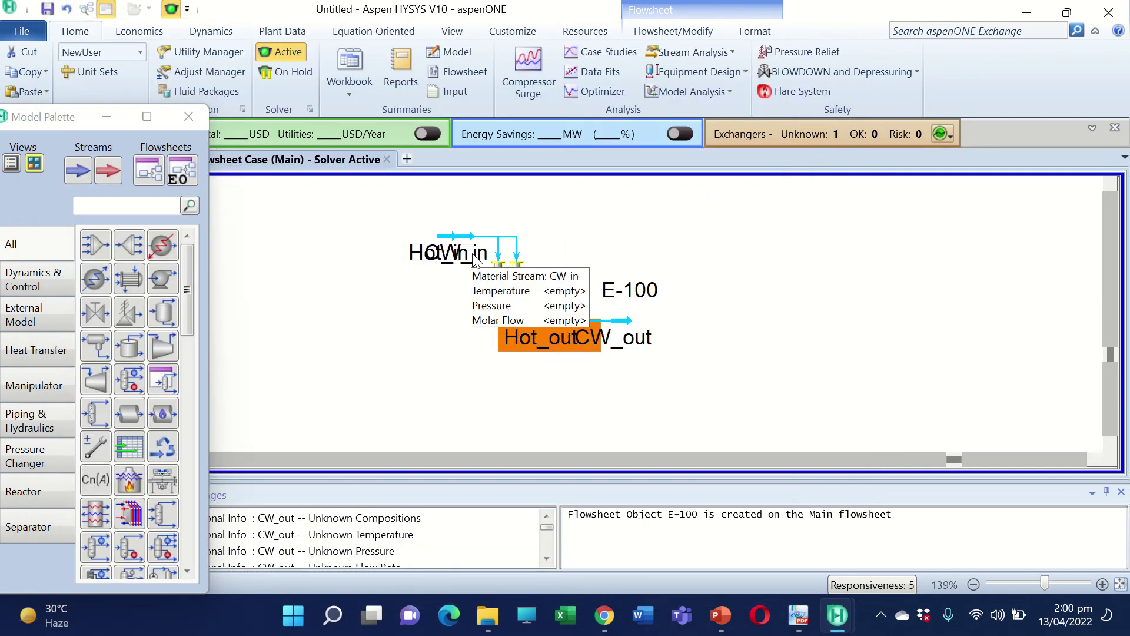
Separate the overlapping streams on the flowsheet, moving Hot_out to the exchanger's left and spacing Hot_in below CW_in.
mouse_move(526, 334)
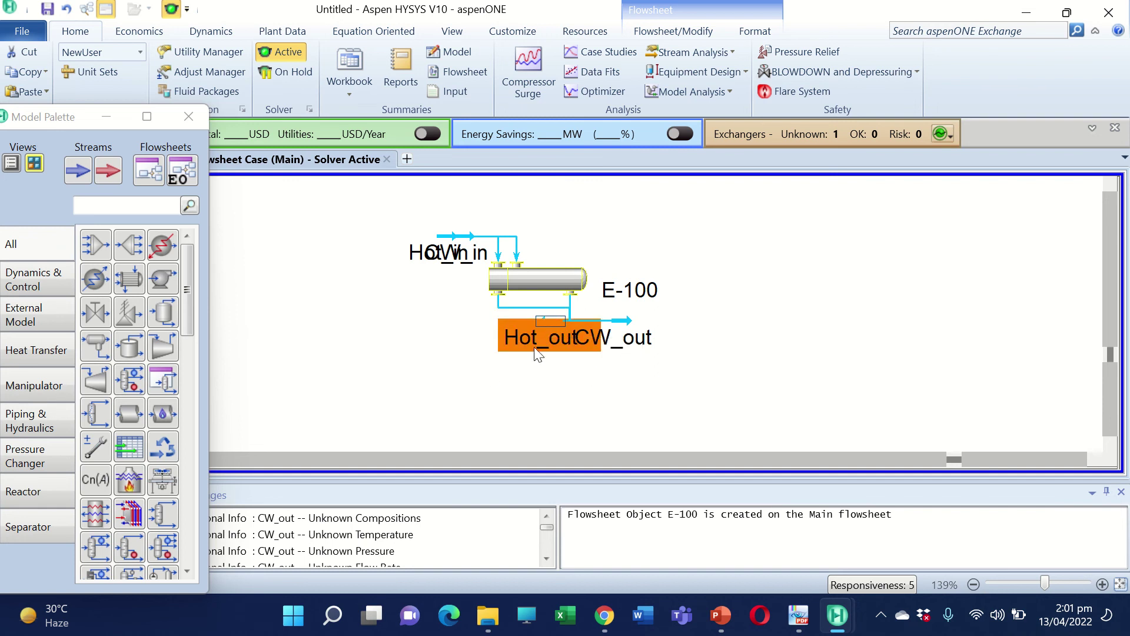
left_click_drag(556, 320, 382, 325)
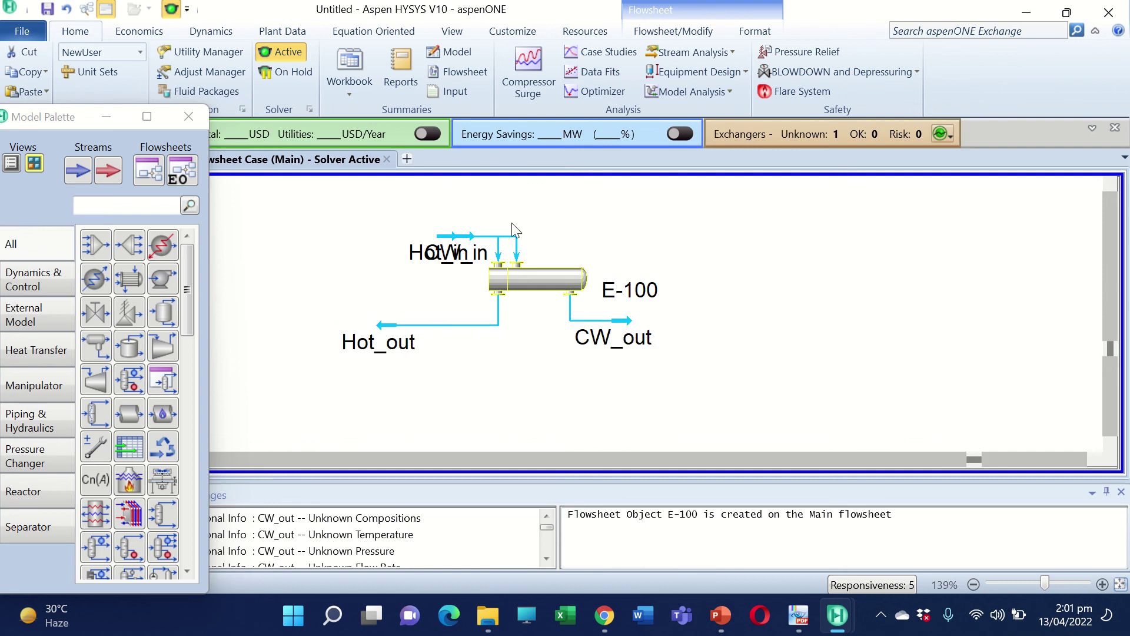
mouse_move(457, 243)
left_mouse_down()
mouse_move(464, 216)
mouse_move(448, 253)
left_mouse_up()
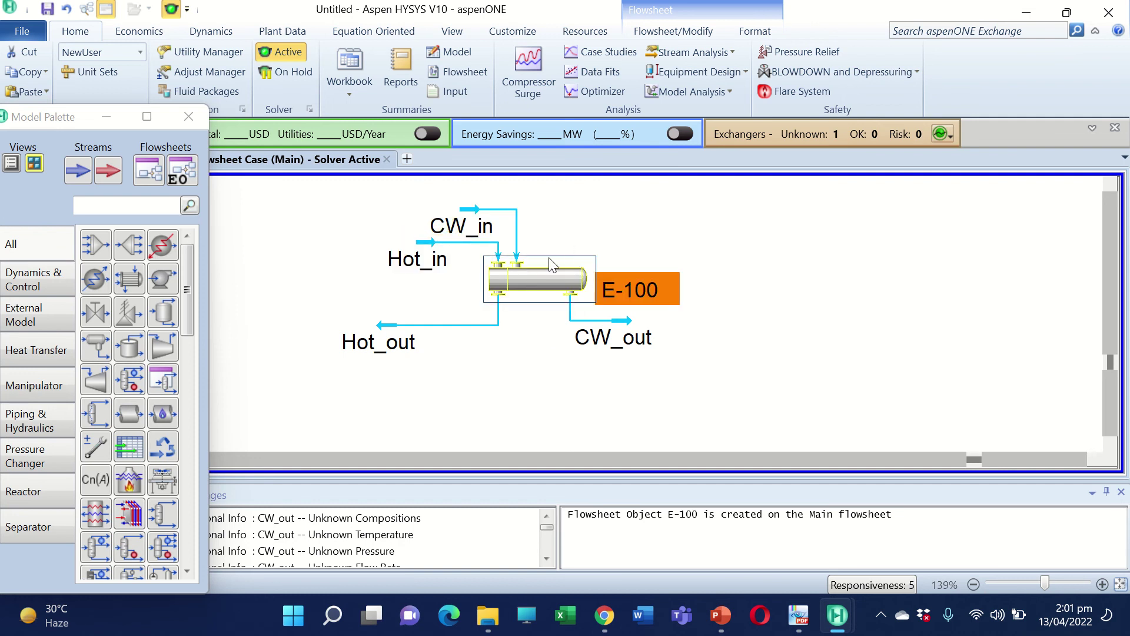
Set the vapour fraction of Hot_in to 1 in the heat exchanger's stream conditions.
double_click(531, 280)
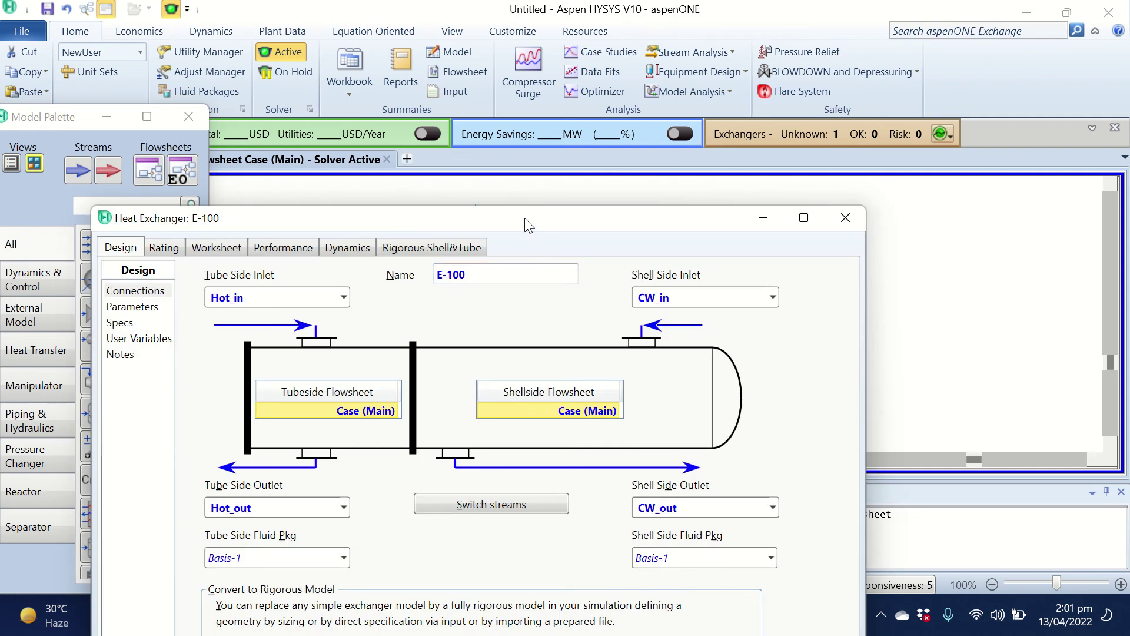
left_click_drag(525, 218, 560, 362)
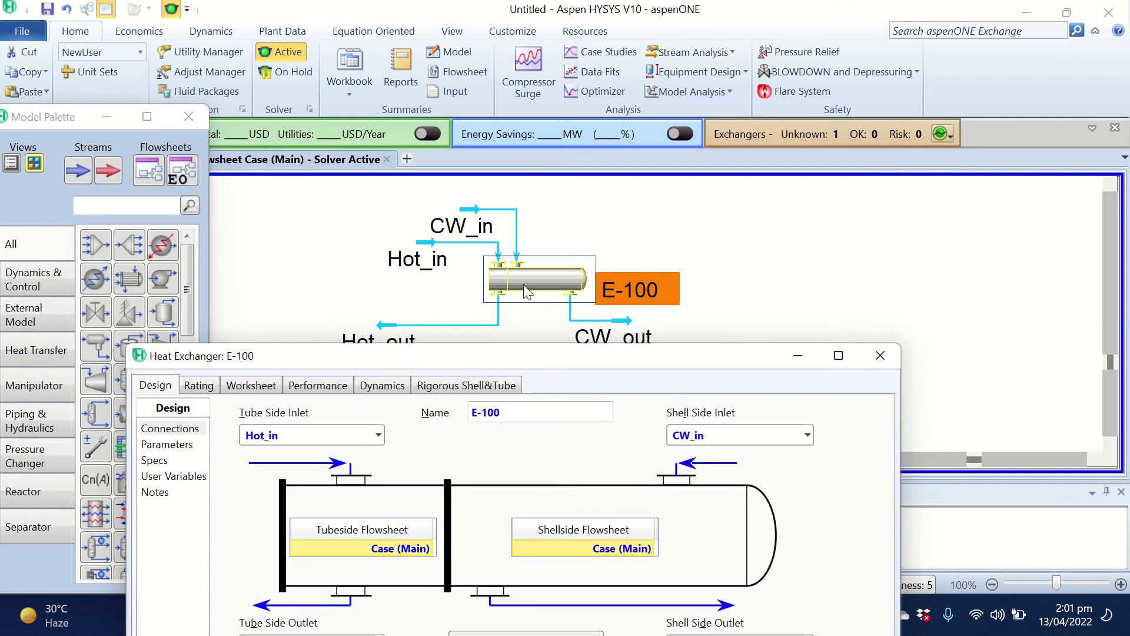
left_click_drag(537, 358, 535, 108)
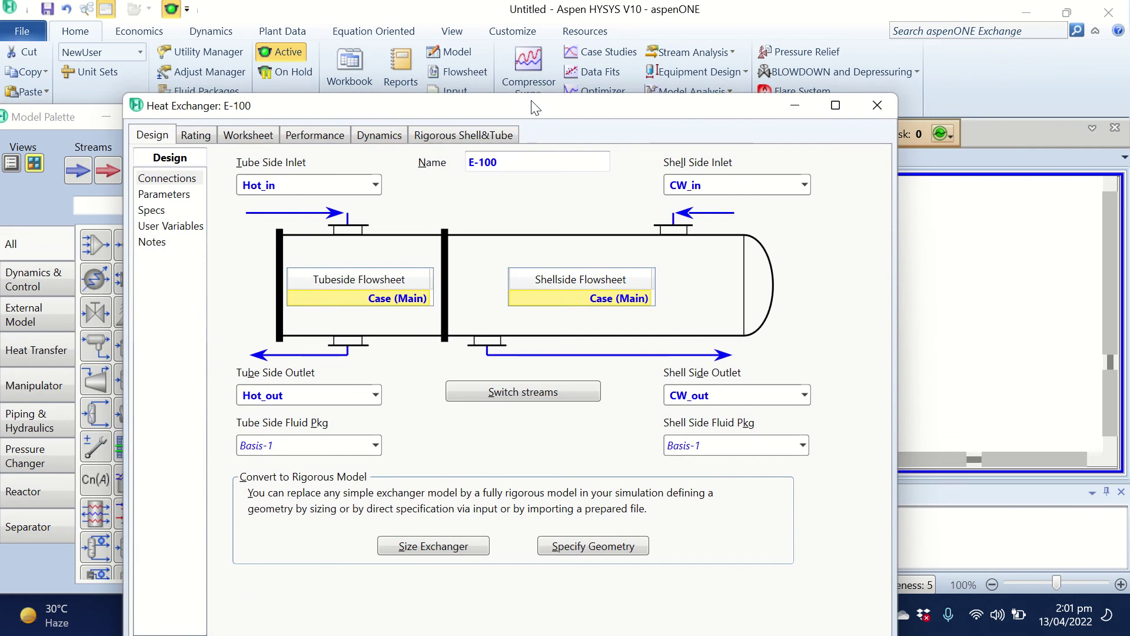
left_click(223, 138)
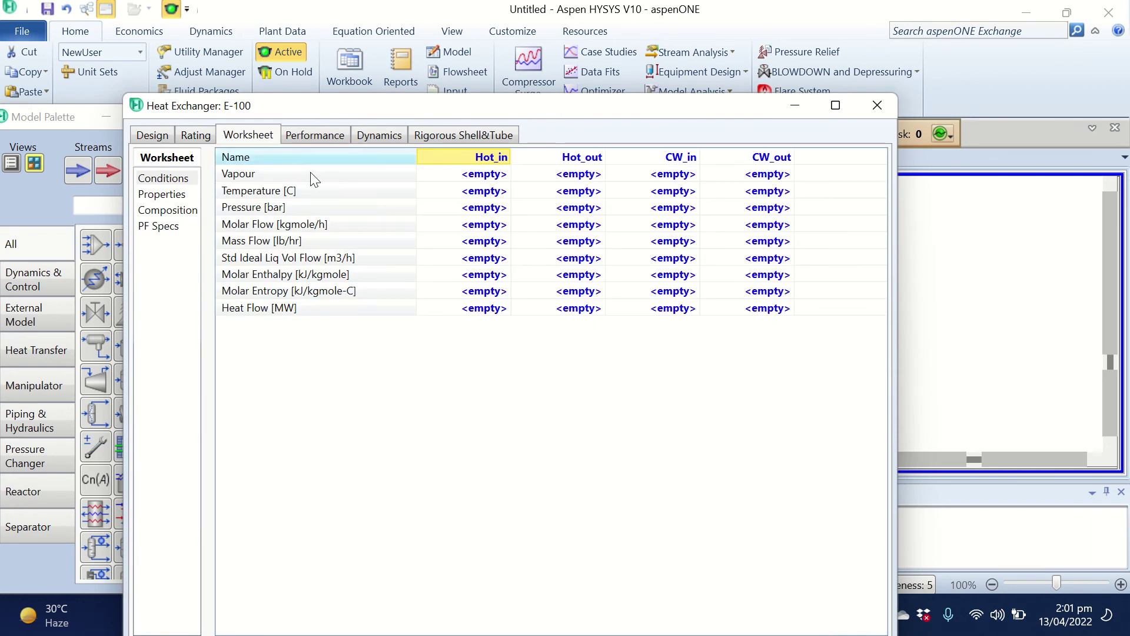
left_click(492, 180)
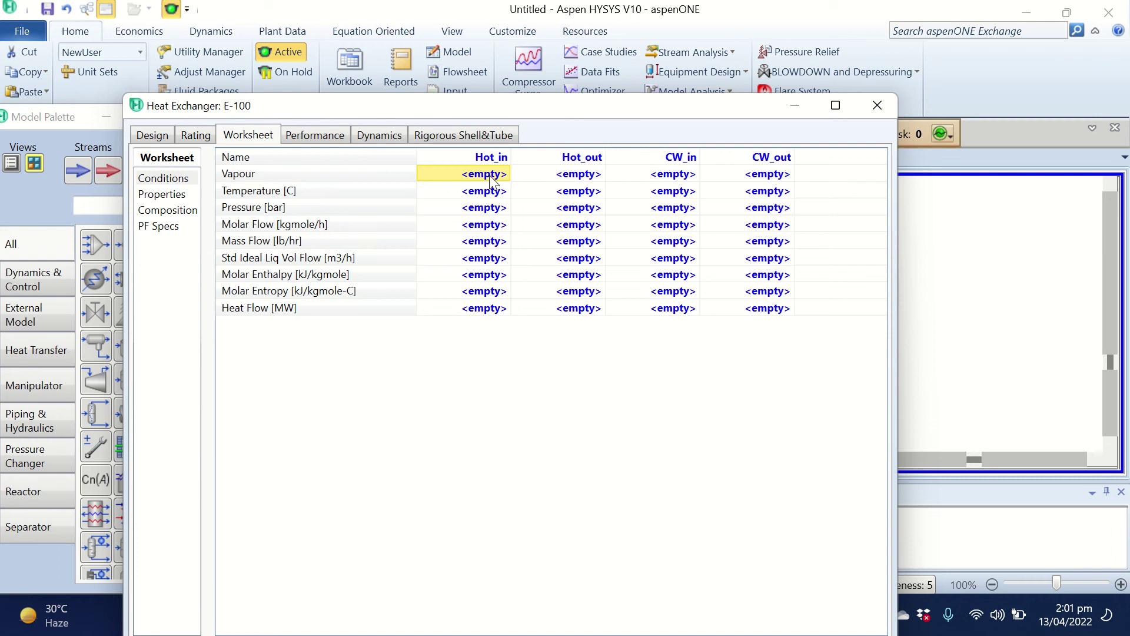
type("1")
key("Return")
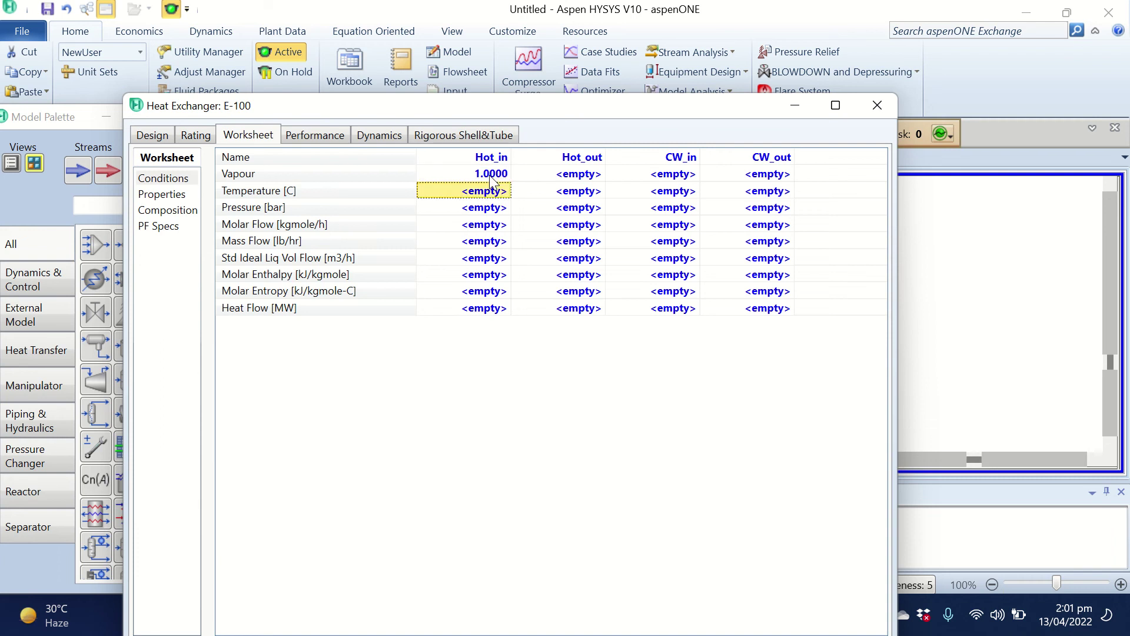
Switch the unit set to SI and set the Hot_in pressure to 101 kPa.
key("Down")
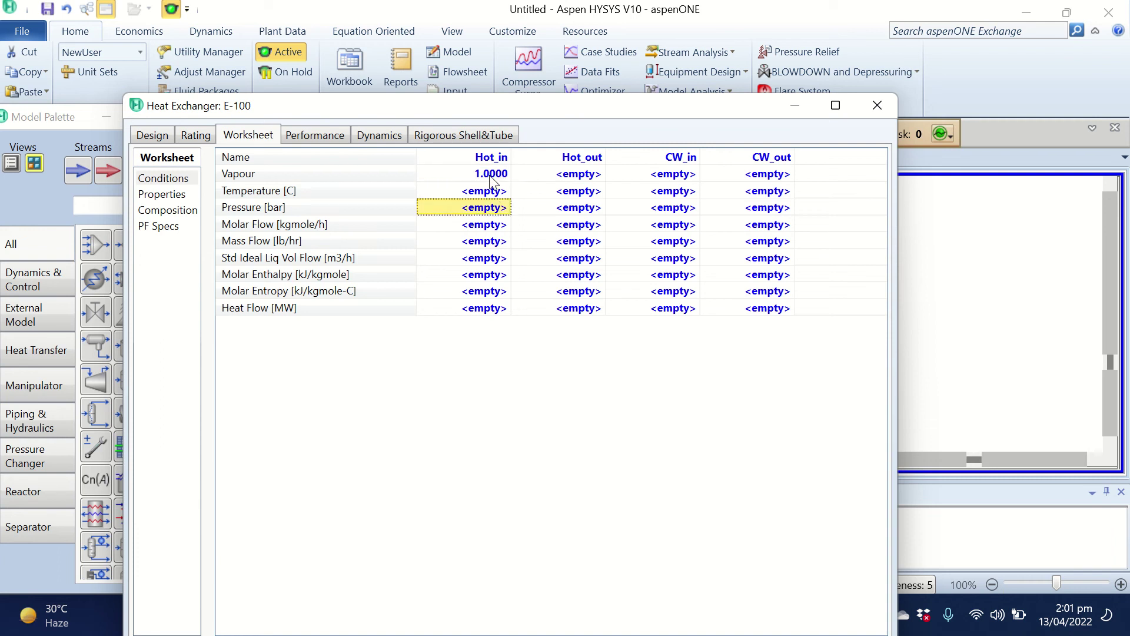
type("101")
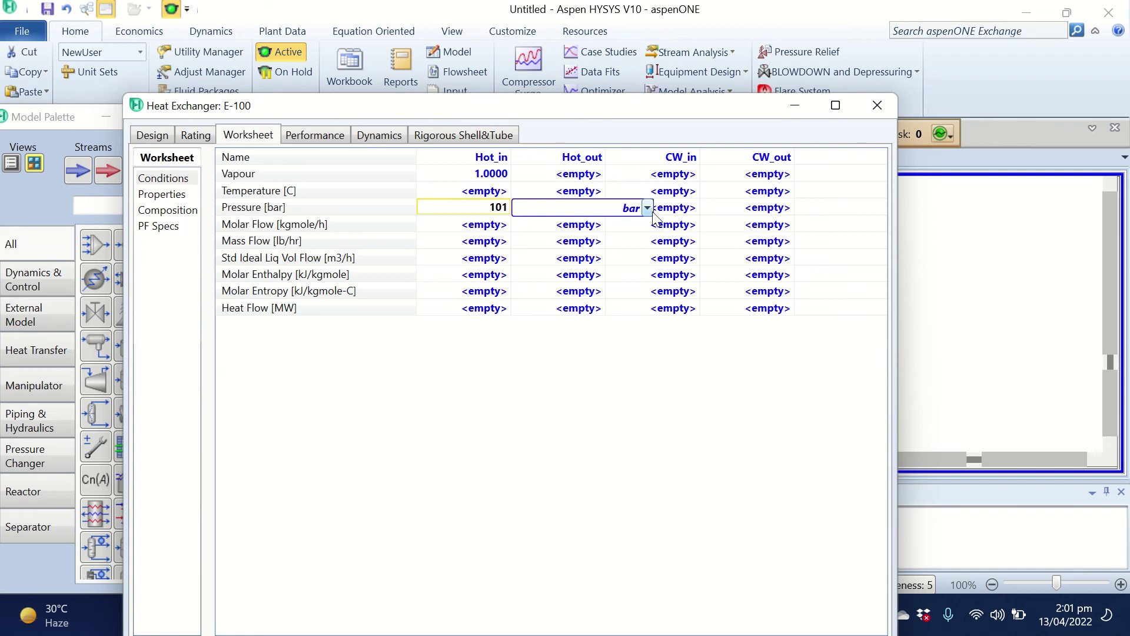
left_click(140, 52)
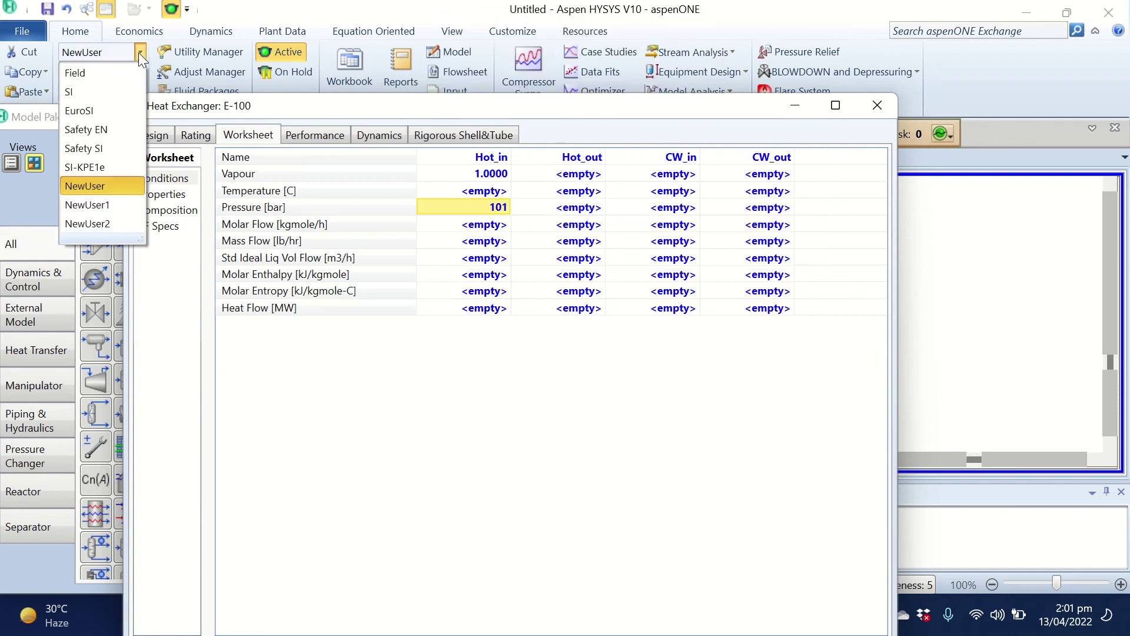
left_click(97, 96)
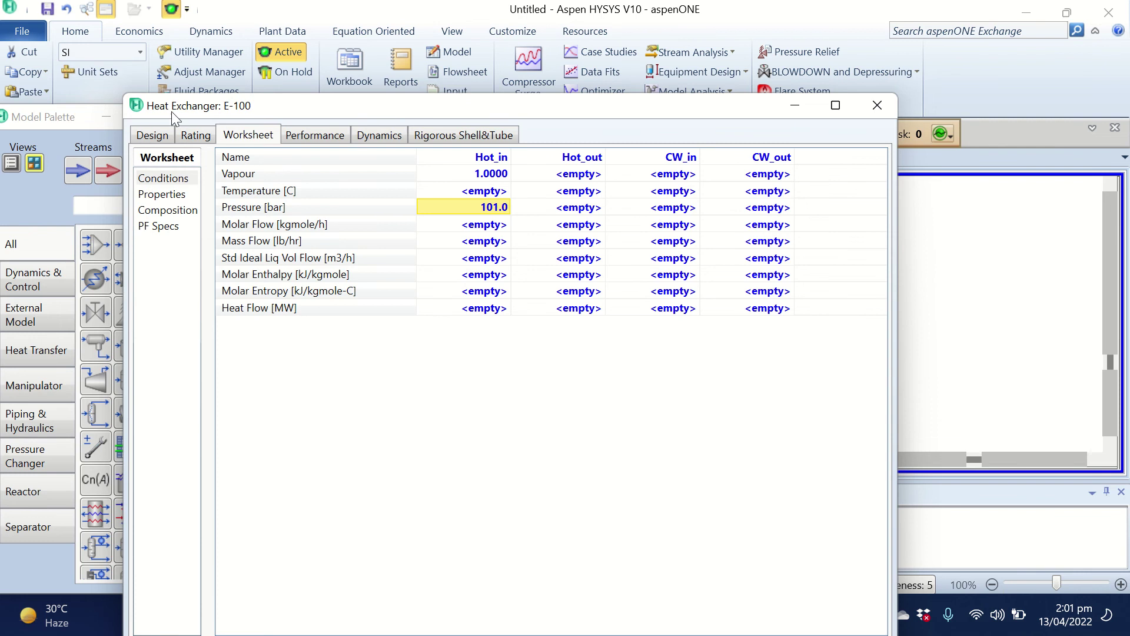
left_click(471, 207)
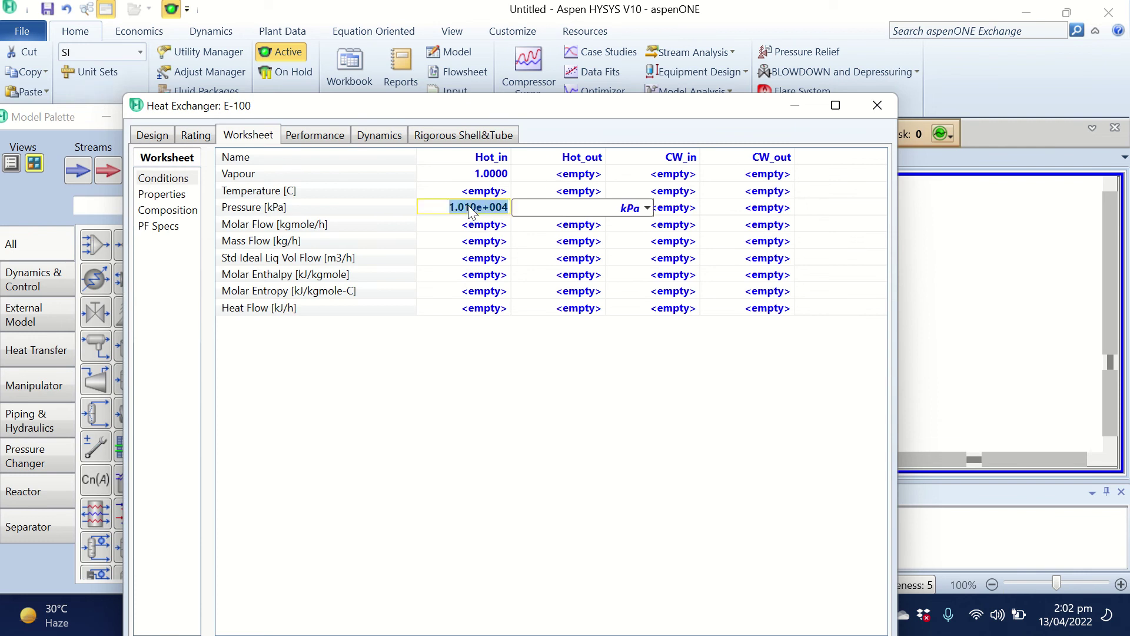
type("101")
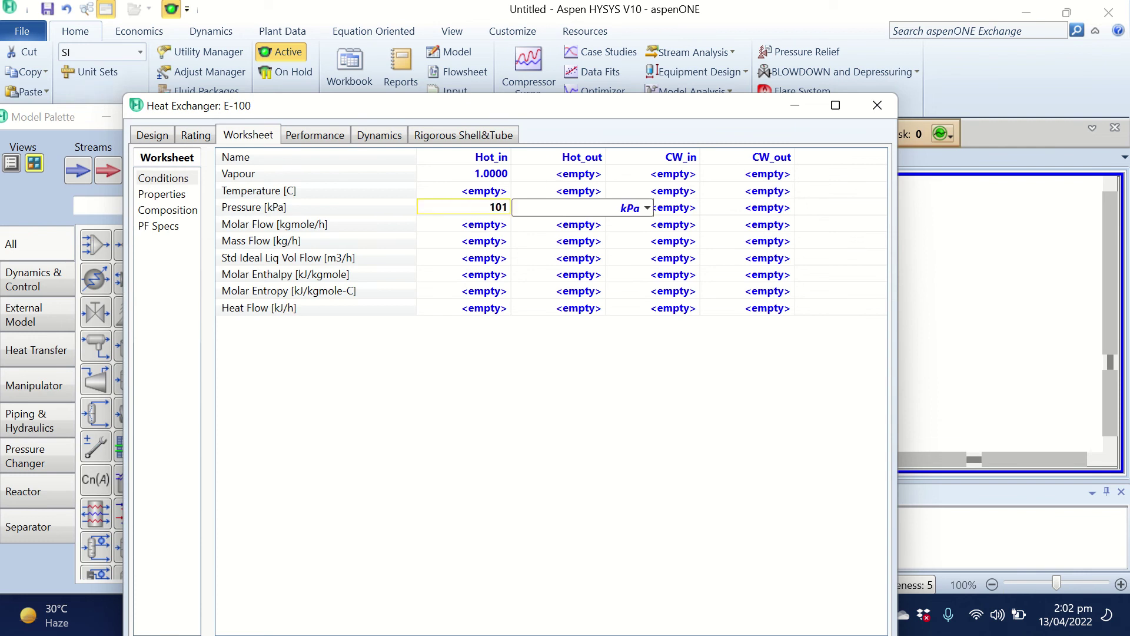
key("Escape")
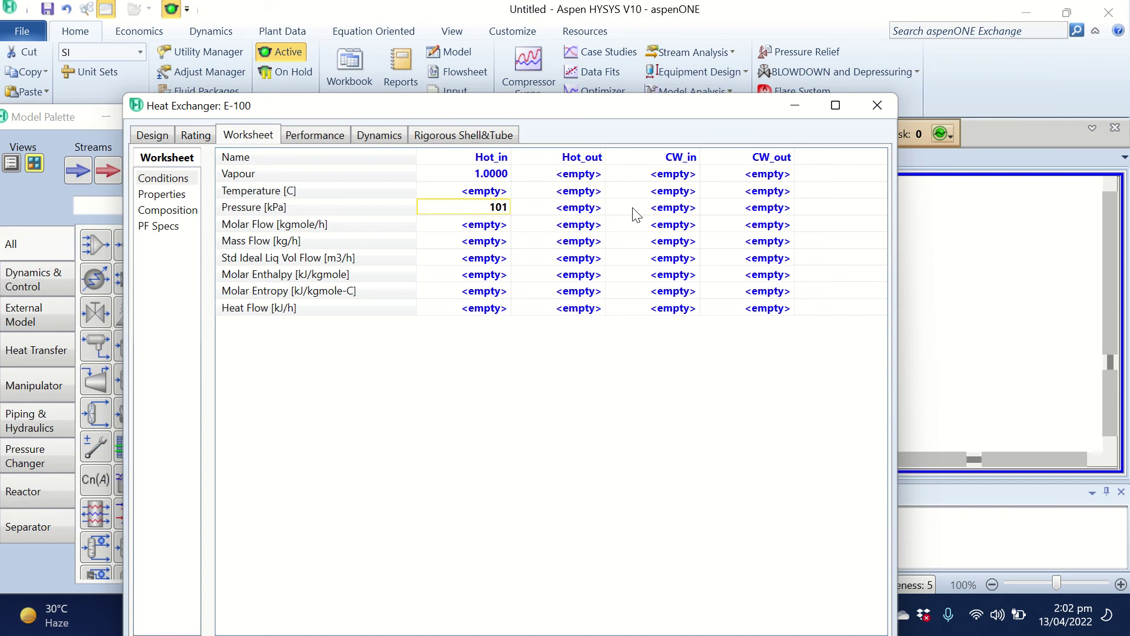
key("Return")
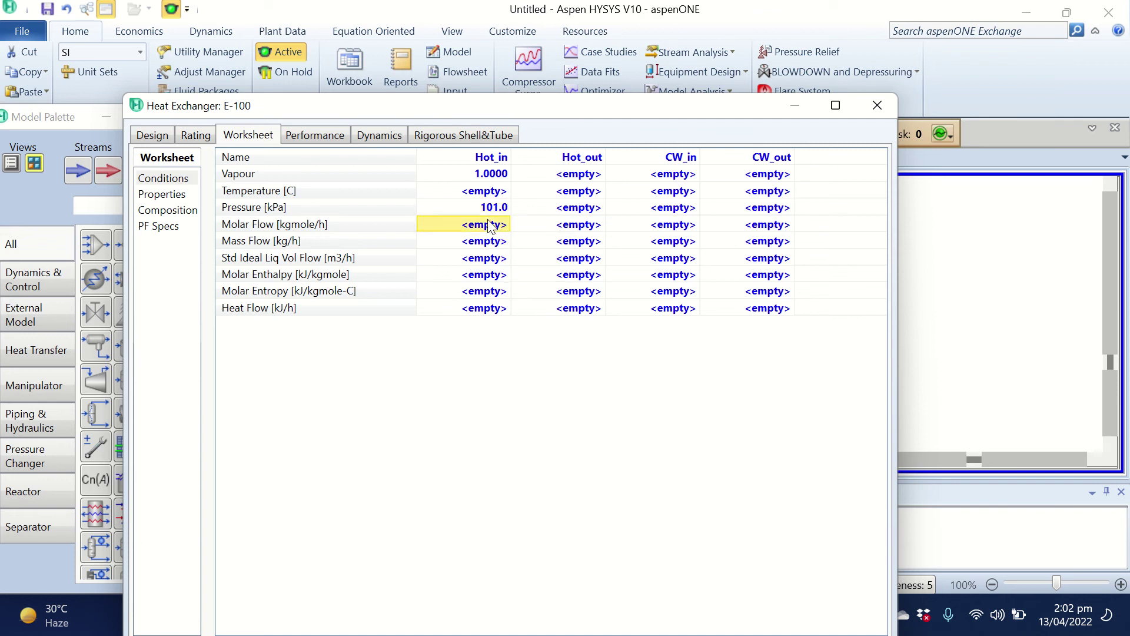
Set the mass flow of Hot_in to 5000 kg/h.
key("Down")
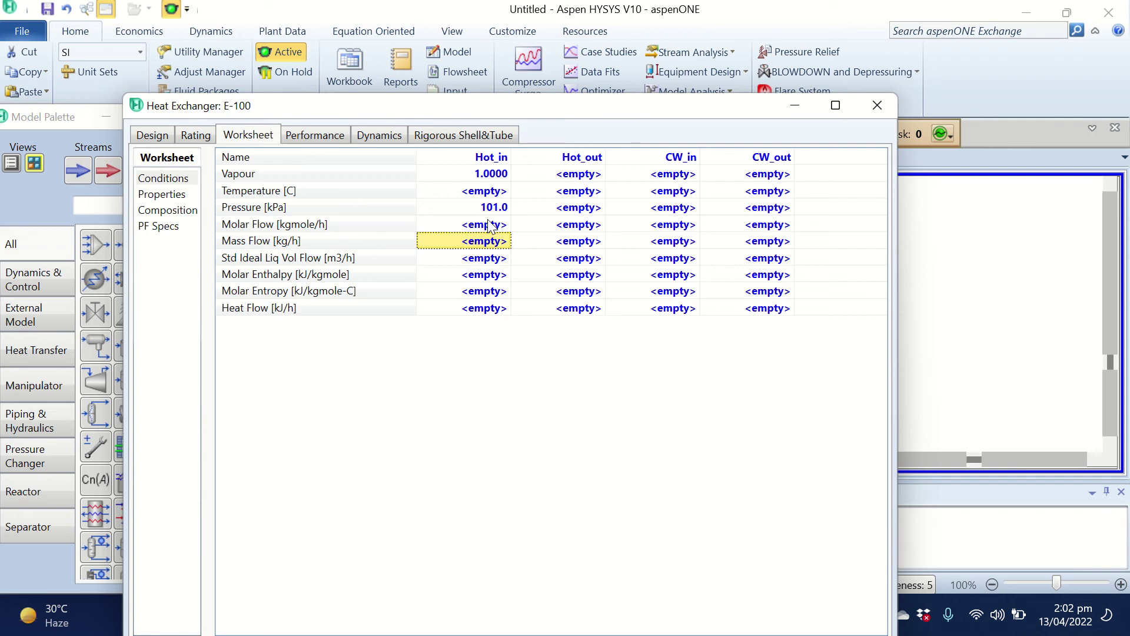
type("500")
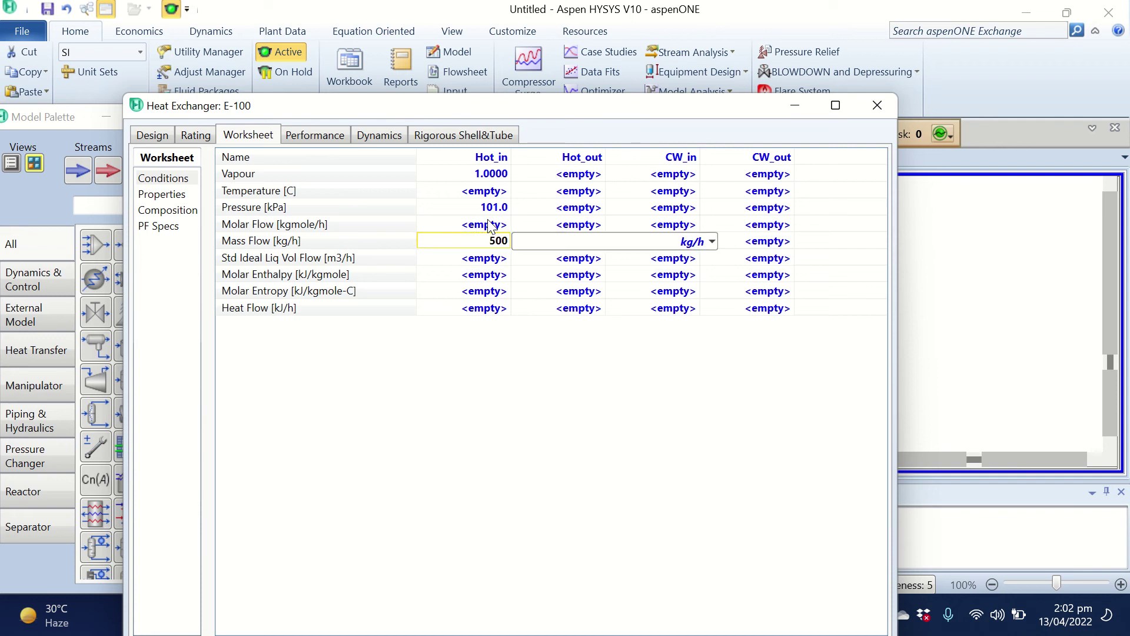
type("0")
key("Return")
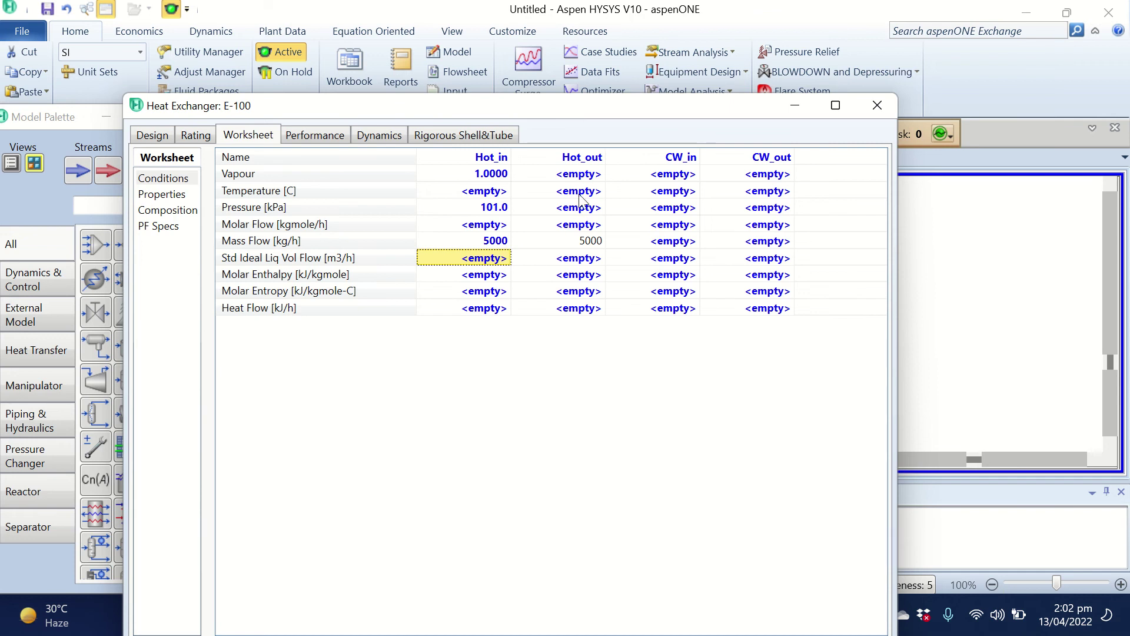
Set the CW_in temperature to 15 °C and its pressure to 101 kPa.
left_click(664, 179)
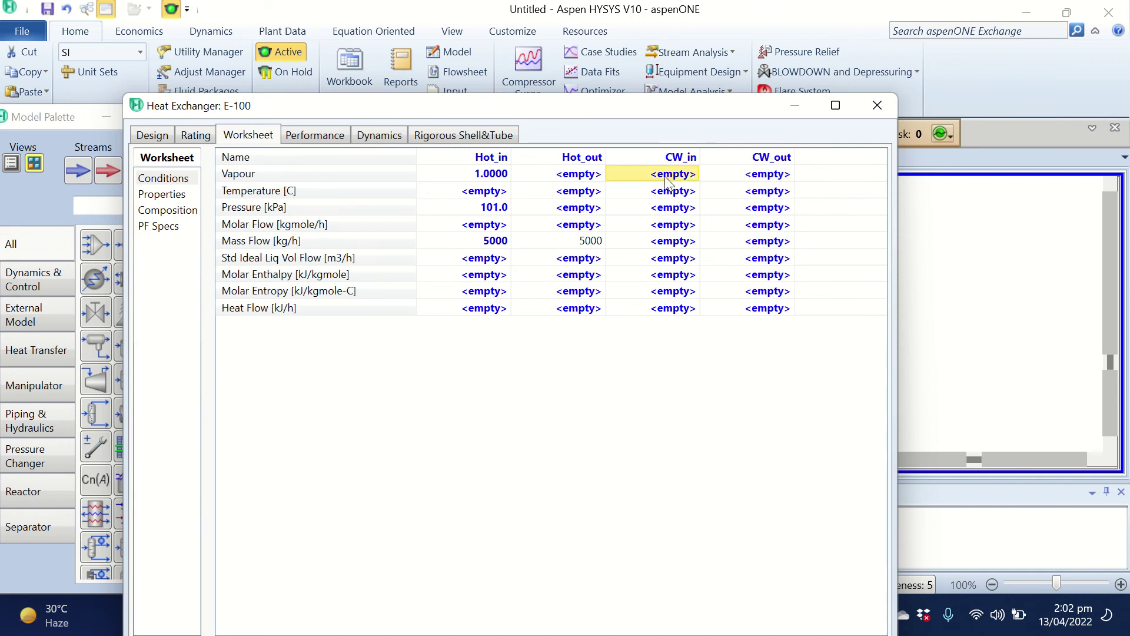
left_click(674, 192)
type("15")
key("Return")
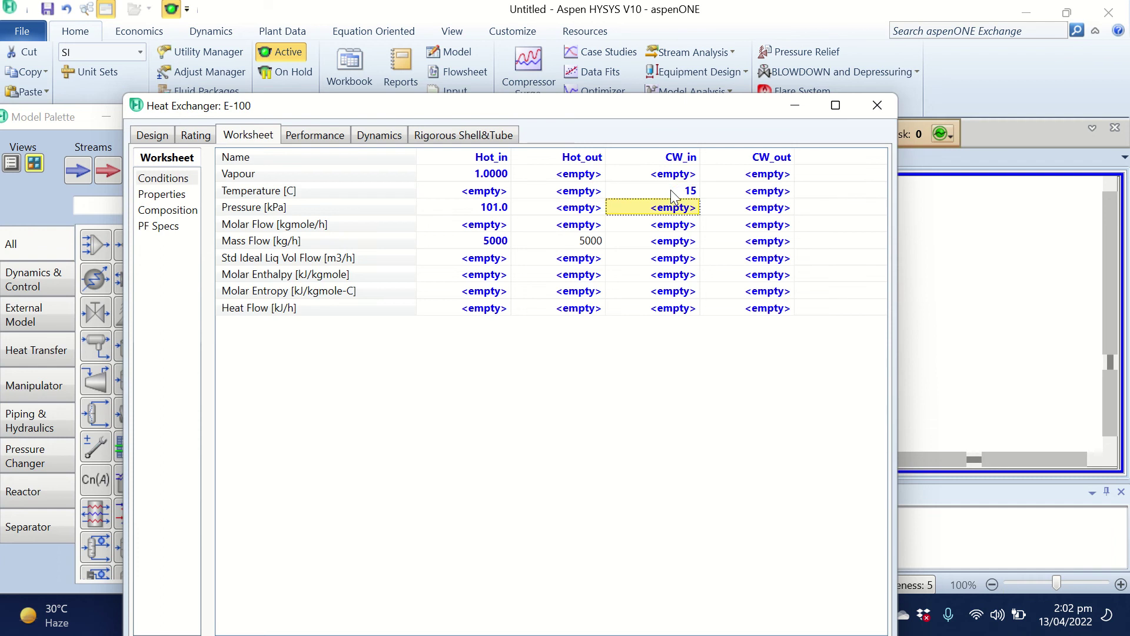
type("101")
key("Return")
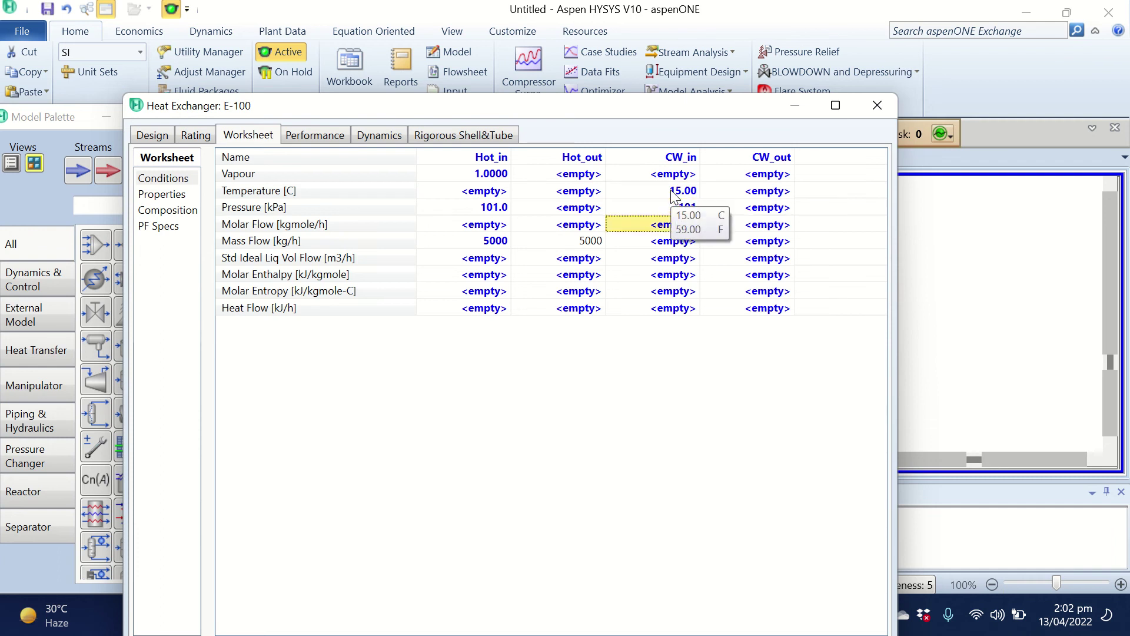
Set the mass flow of CW_in to 5000 kg/h.
key("Down")
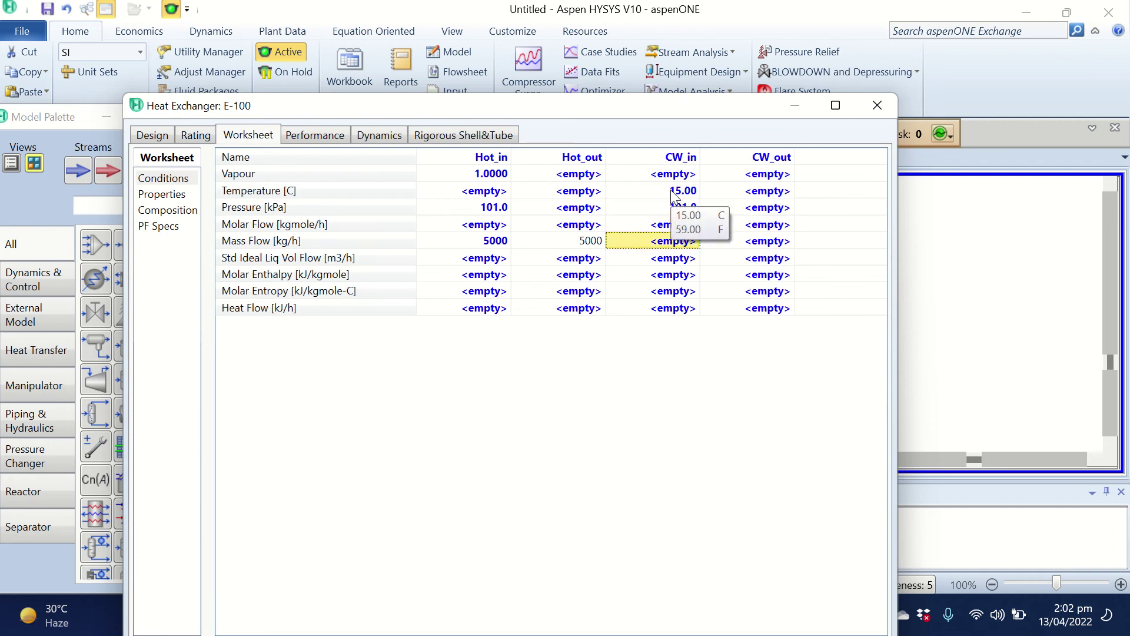
type("5000")
key("Return")
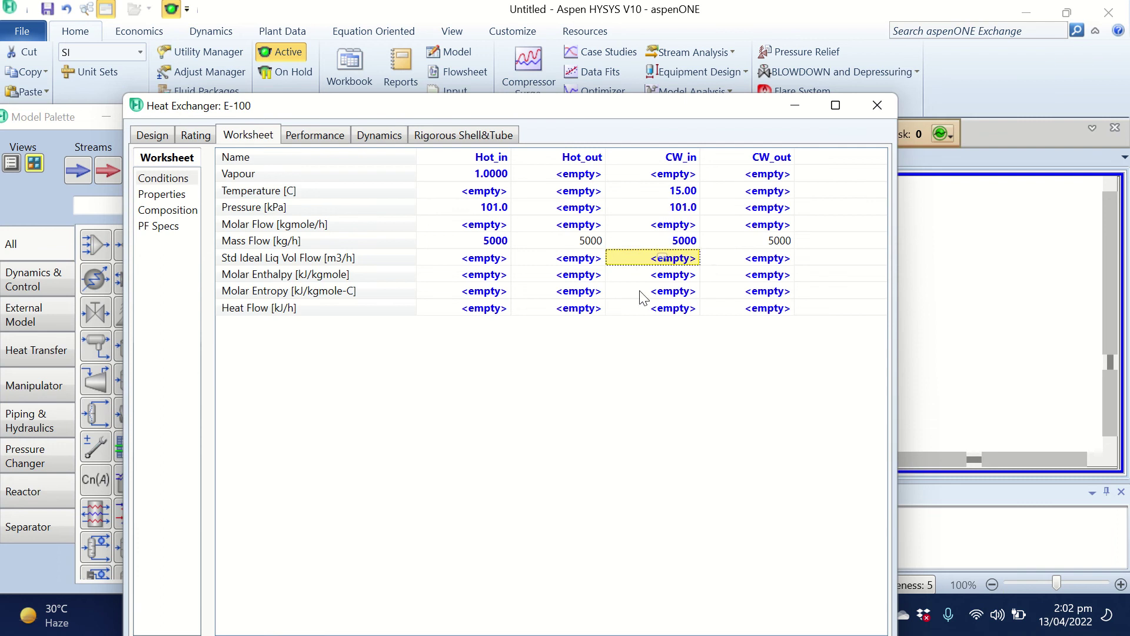
left_click(643, 295)
left_click(696, 242)
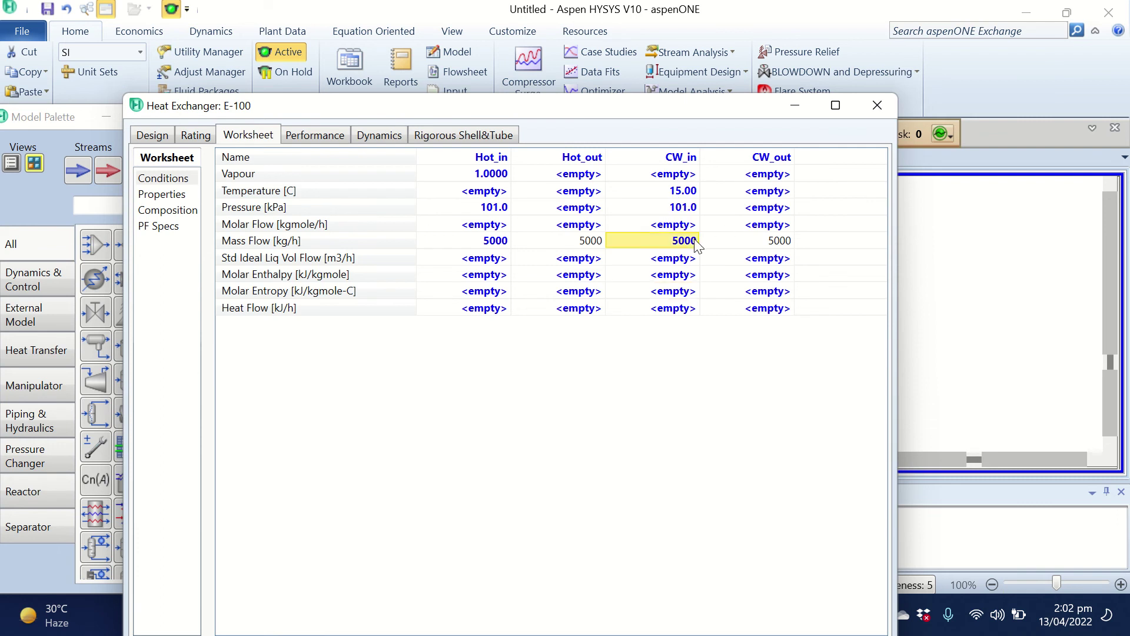
Specify the Hot_in composition as mole fractions of 0.56 toluene, 0.44 benzene and 0 H2O.
left_click(186, 220)
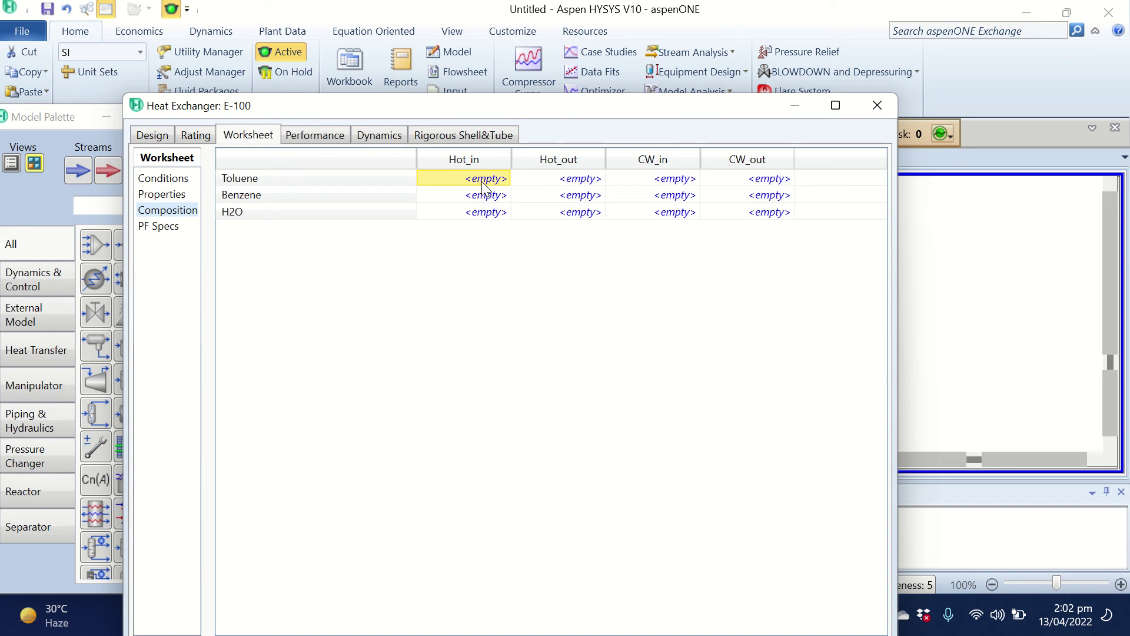
mouse_move(515, 5)
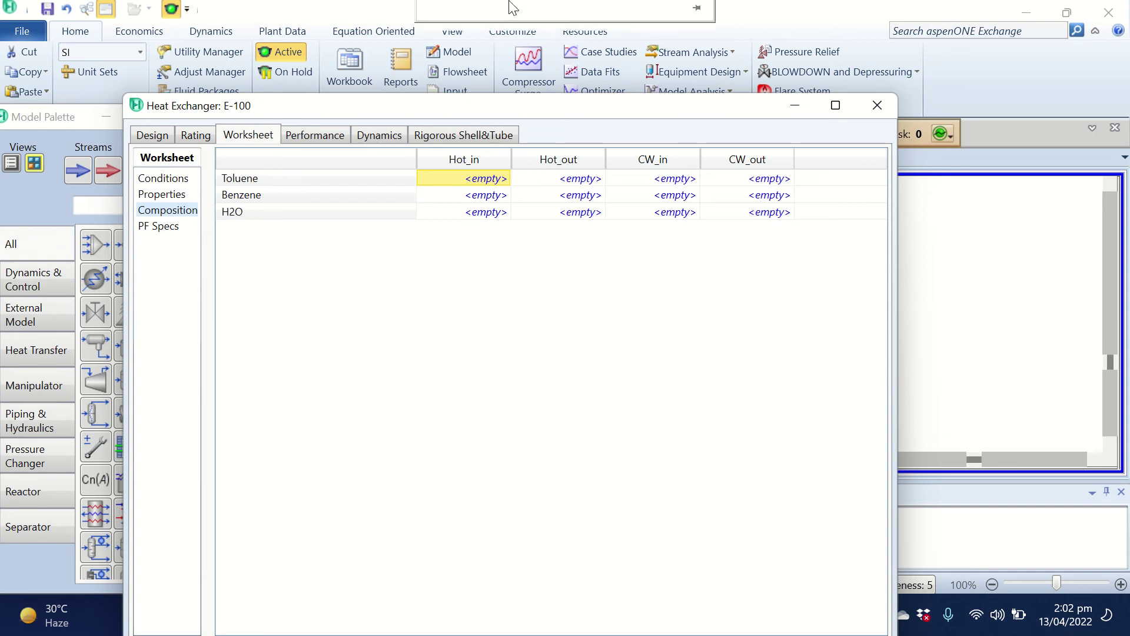
left_click(478, 198)
mouse_move(477, 5)
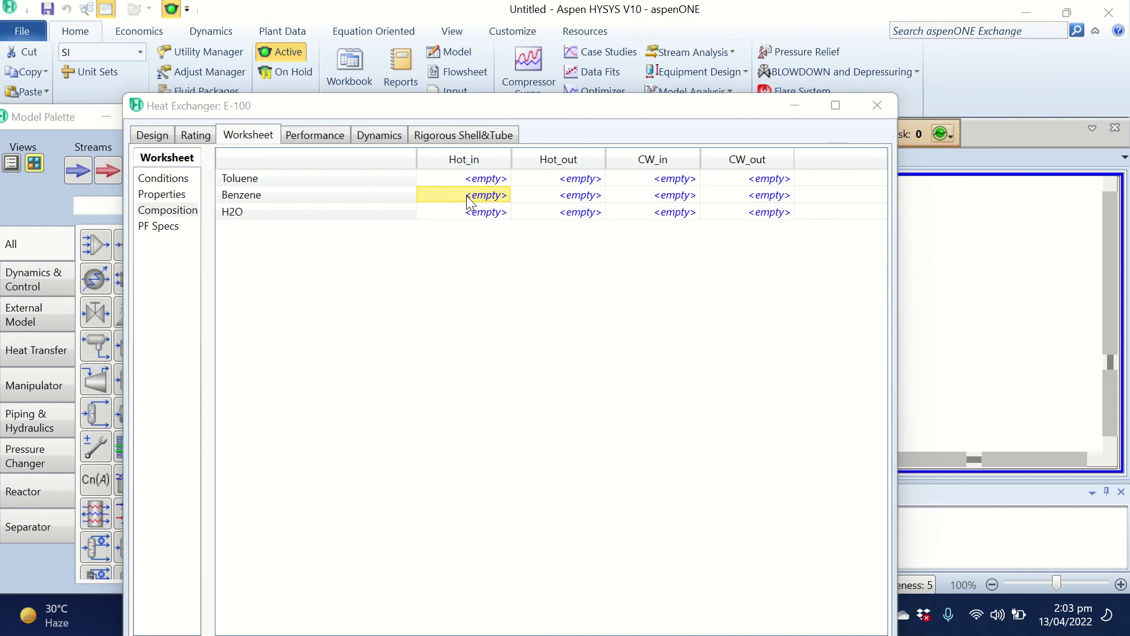
type("0.44")
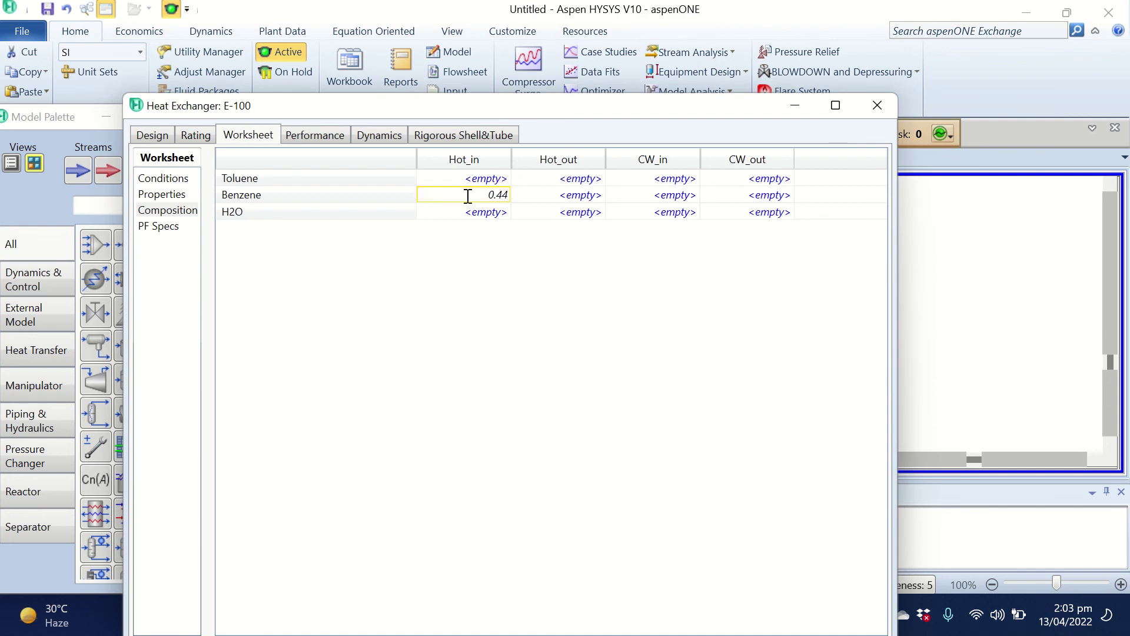
key("Return")
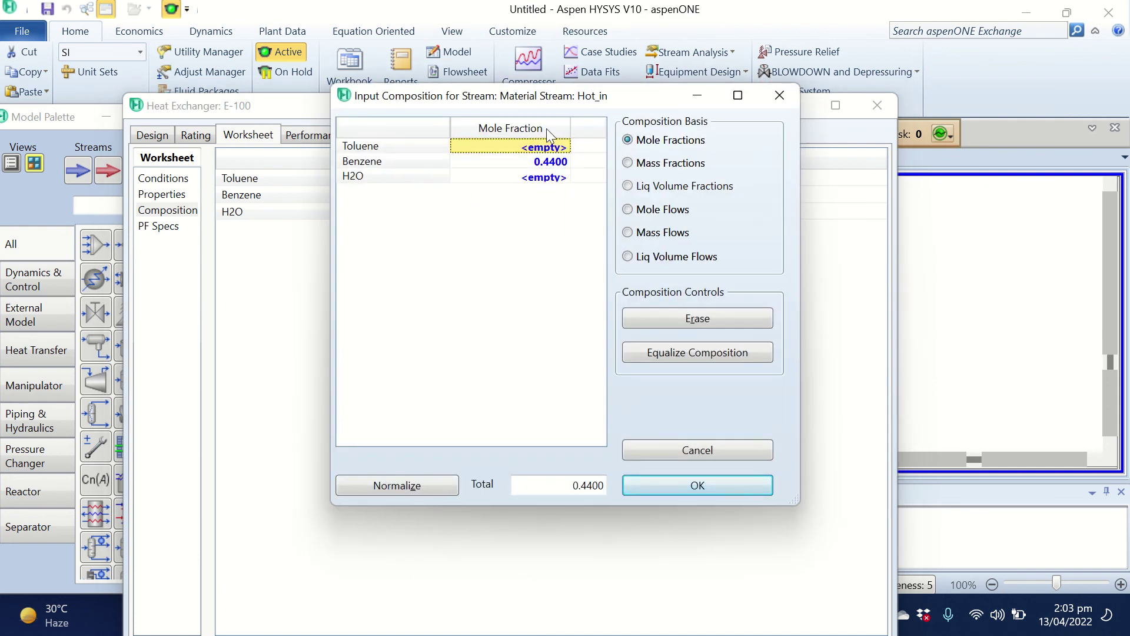
type("0.56")
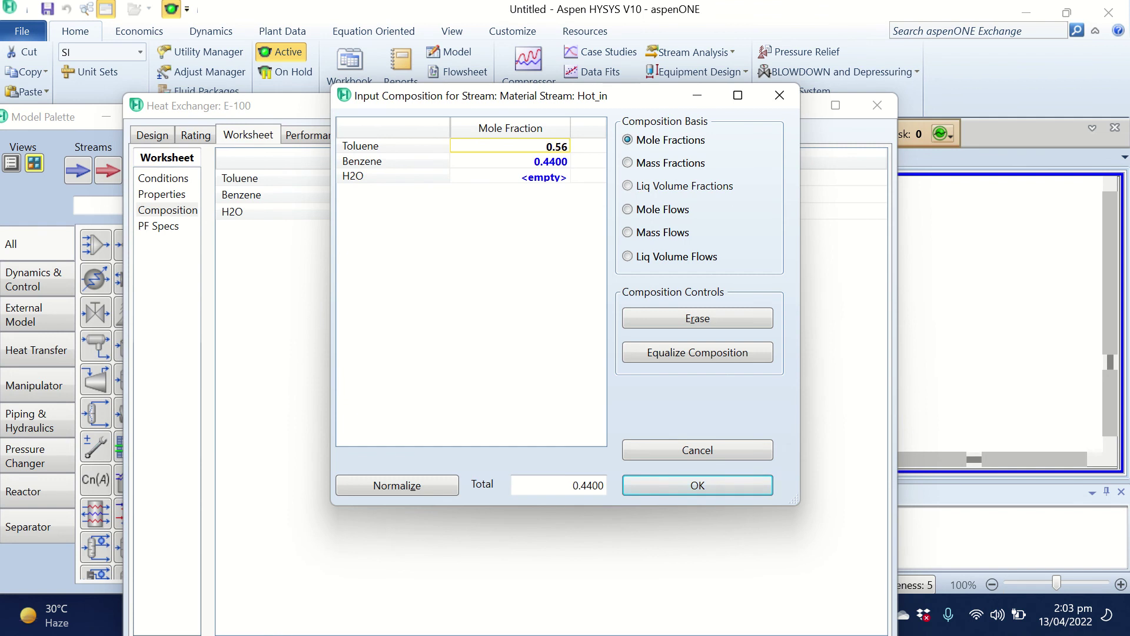
key("Return")
left_click(539, 177)
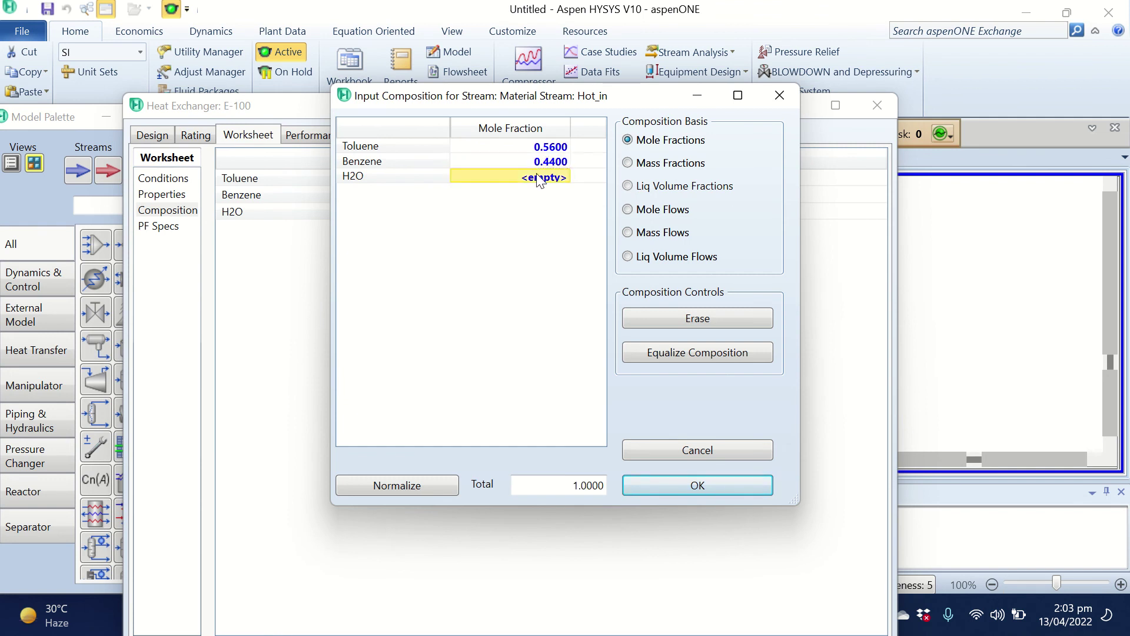
type("0")
key("Return")
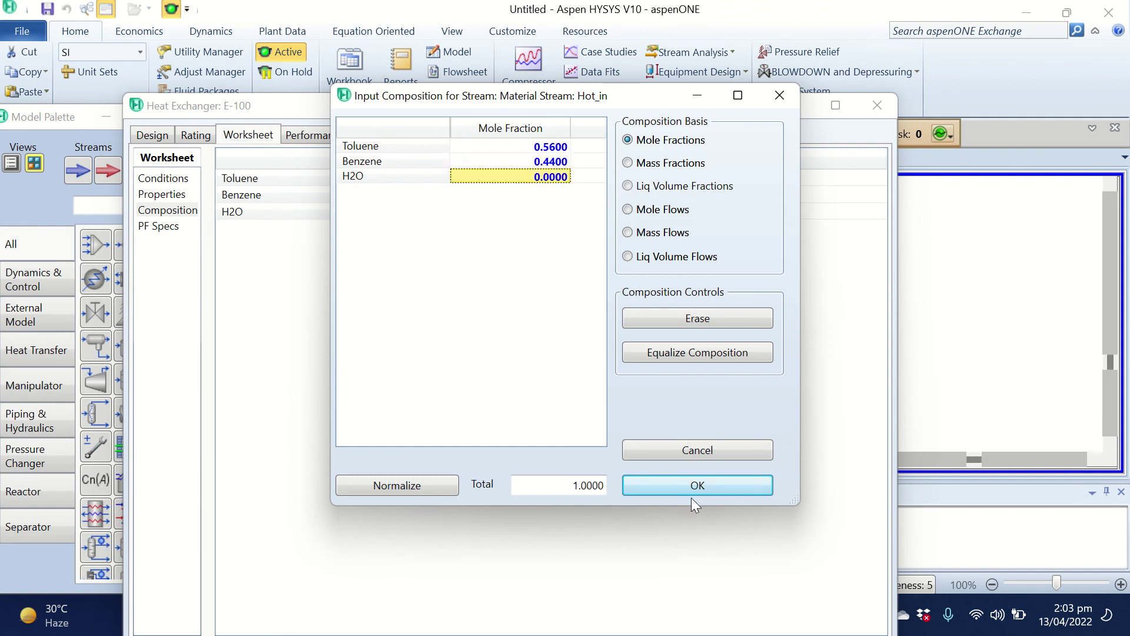
left_click(693, 489)
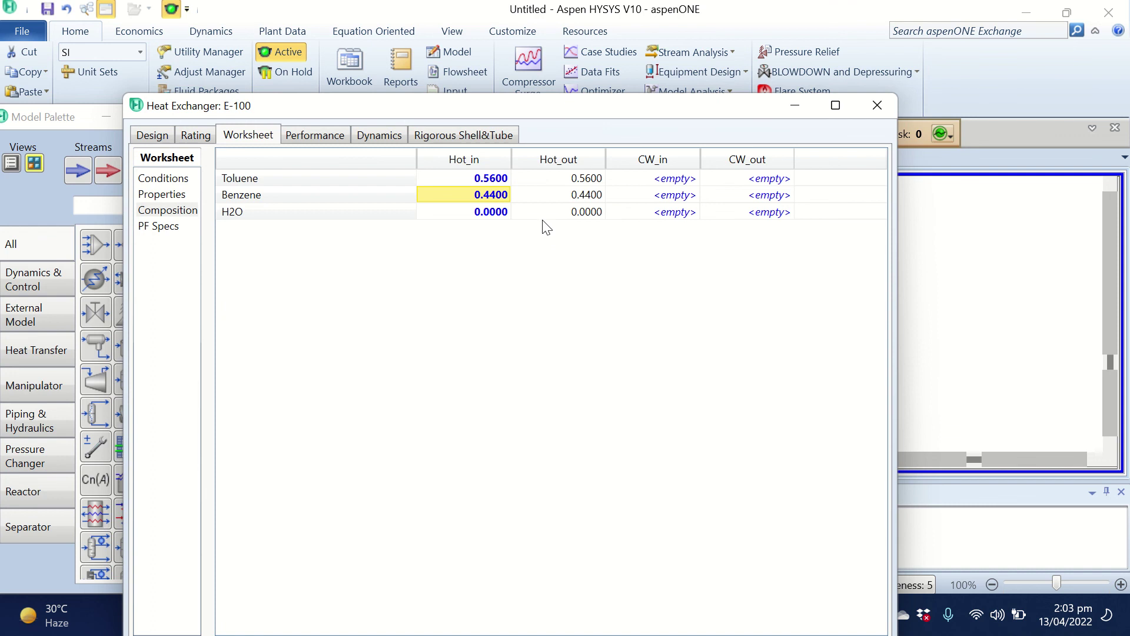
Specify the CW_in composition as pure water with an H2O mole fraction of 1, and accept it.
left_click_drag(631, 118, 630, 125)
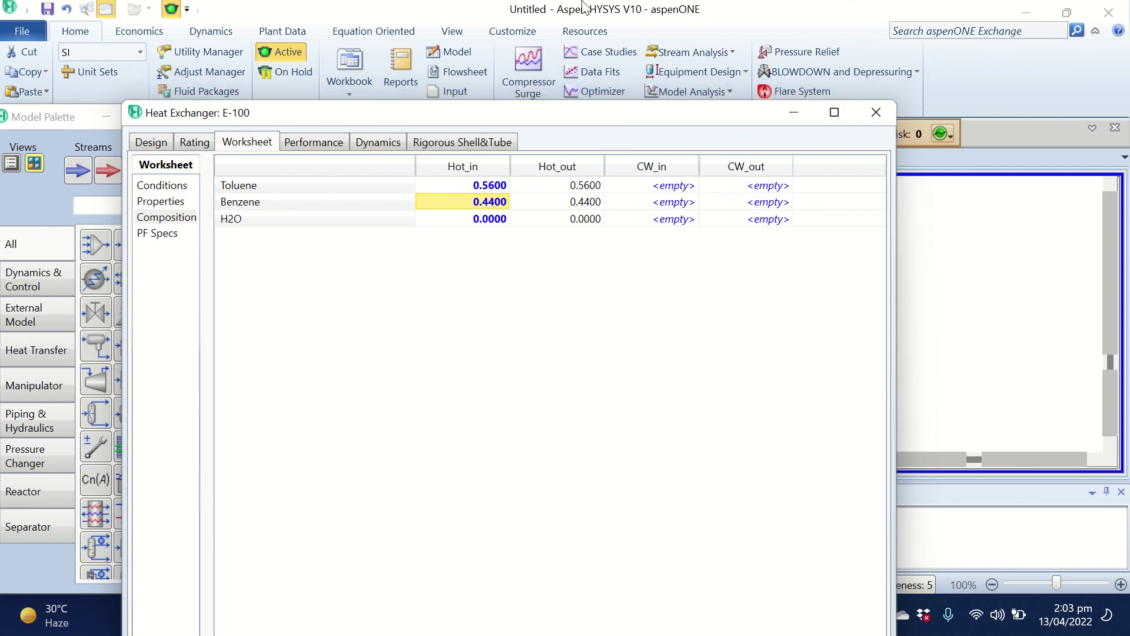
left_click(668, 186)
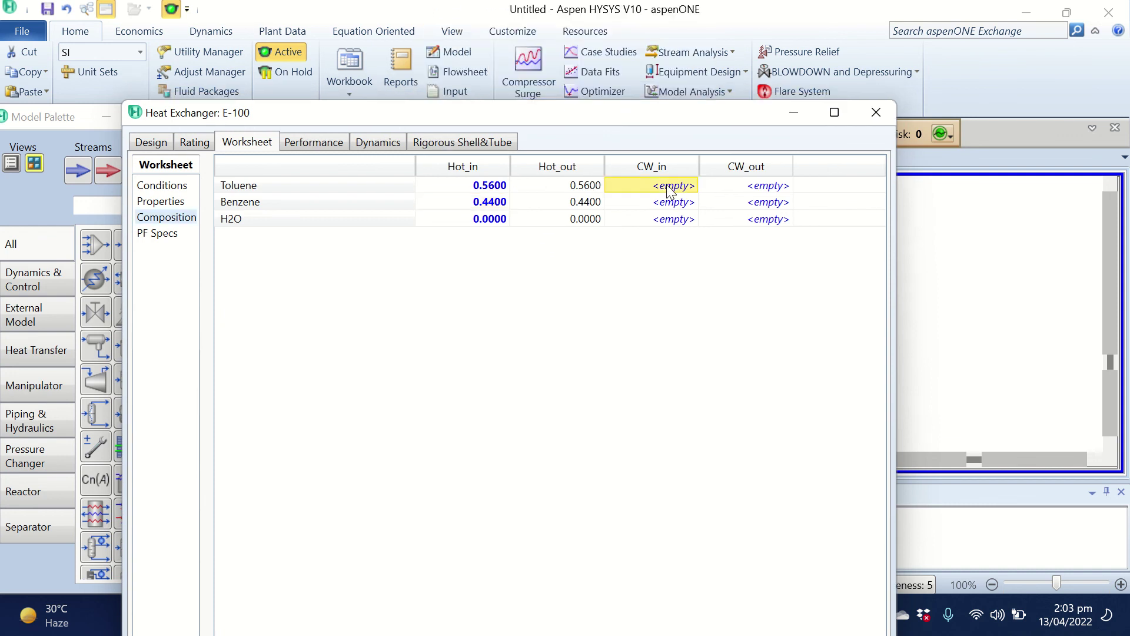
key("Down")
key("Down")
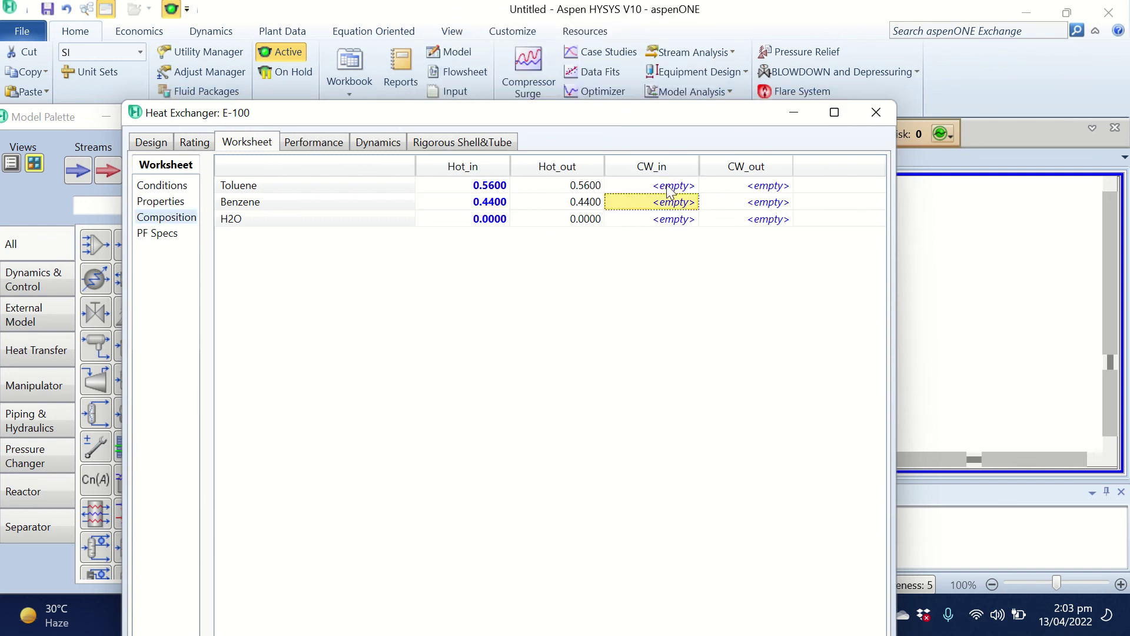
type("1")
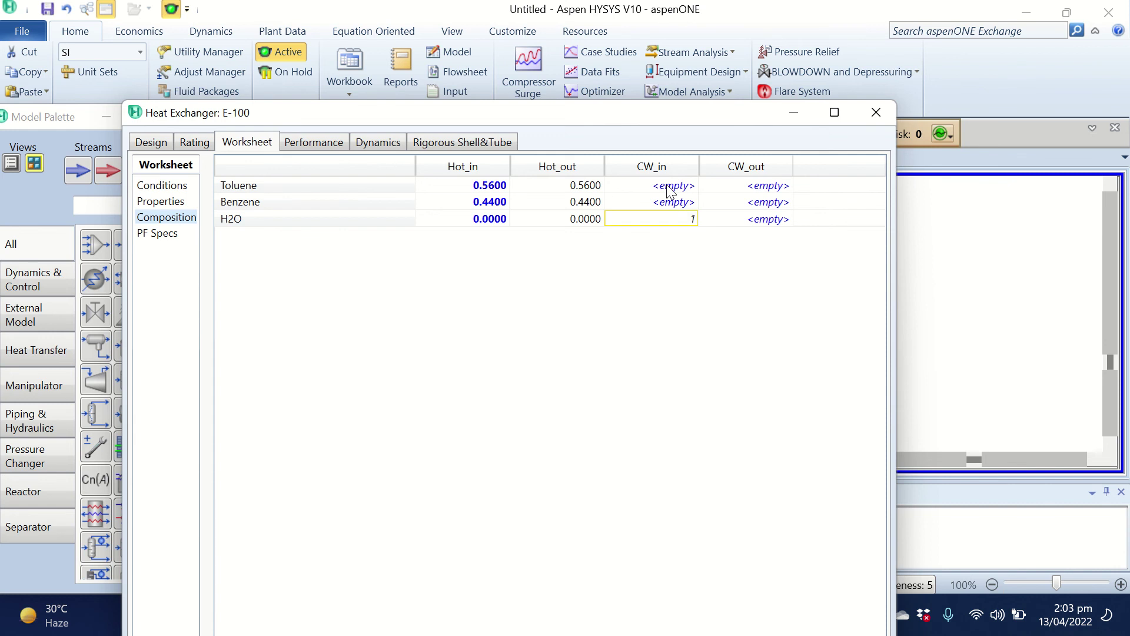
key("Return")
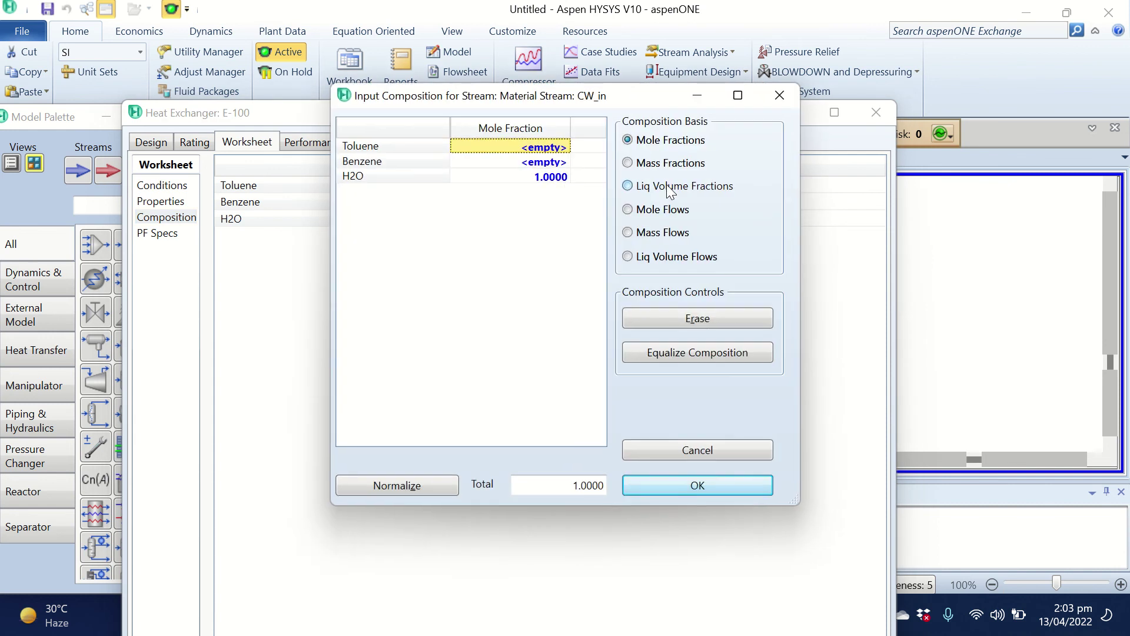
left_click(688, 487)
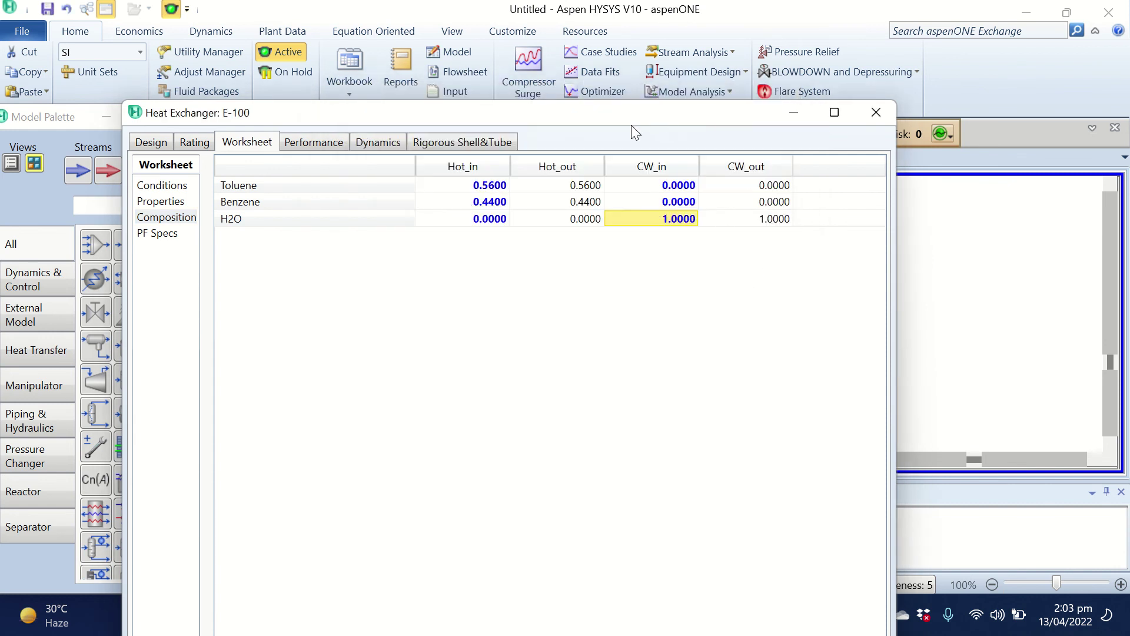
Review the calculated conditions and properties of the exchanger's inlet and outlet streams.
left_click_drag(631, 125, 657, 54)
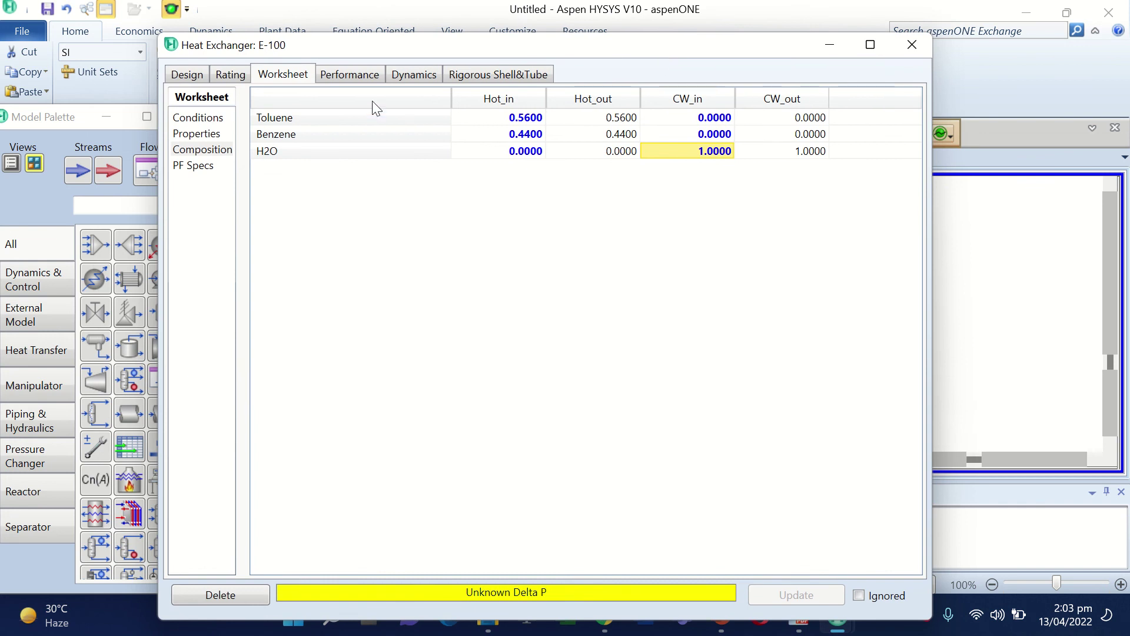
left_click(210, 121)
left_click(199, 137)
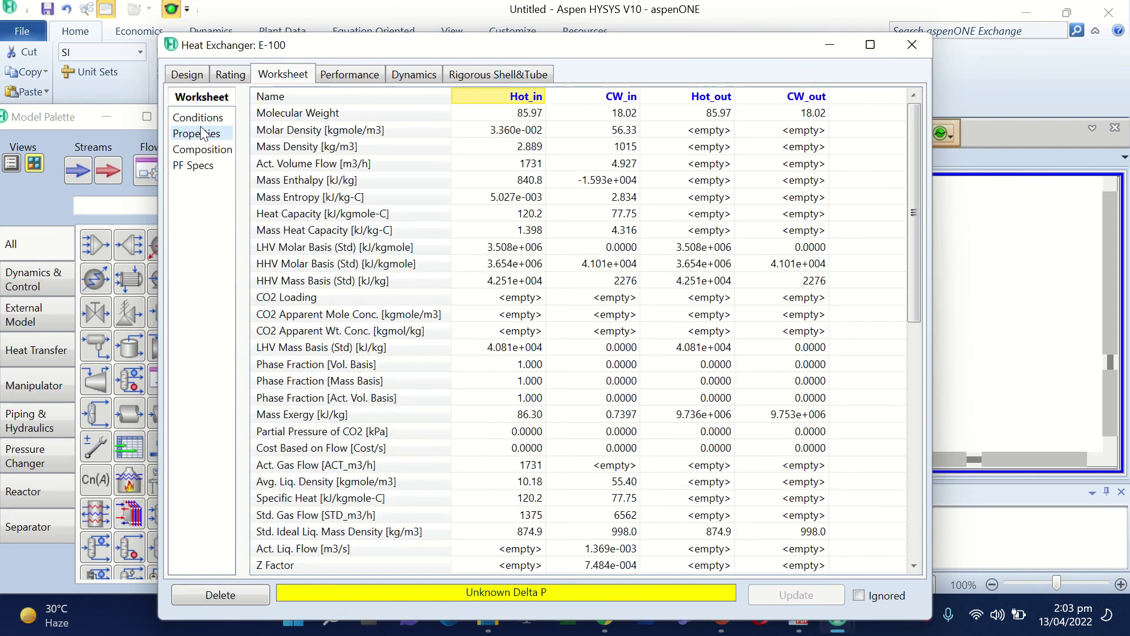
left_click(203, 121)
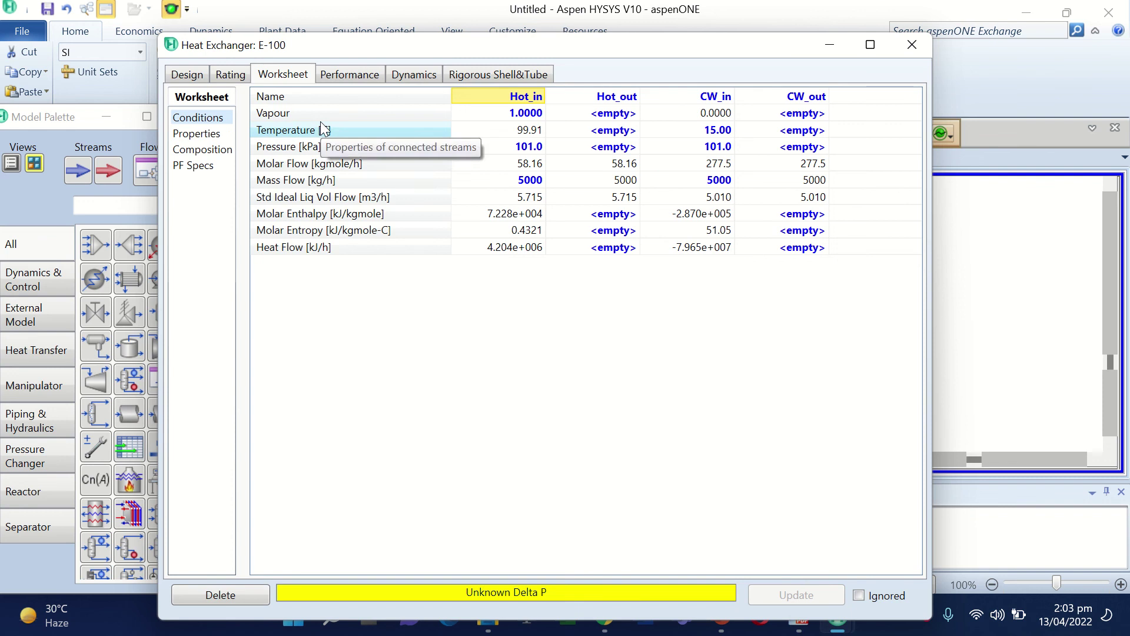
mouse_move(510, 141)
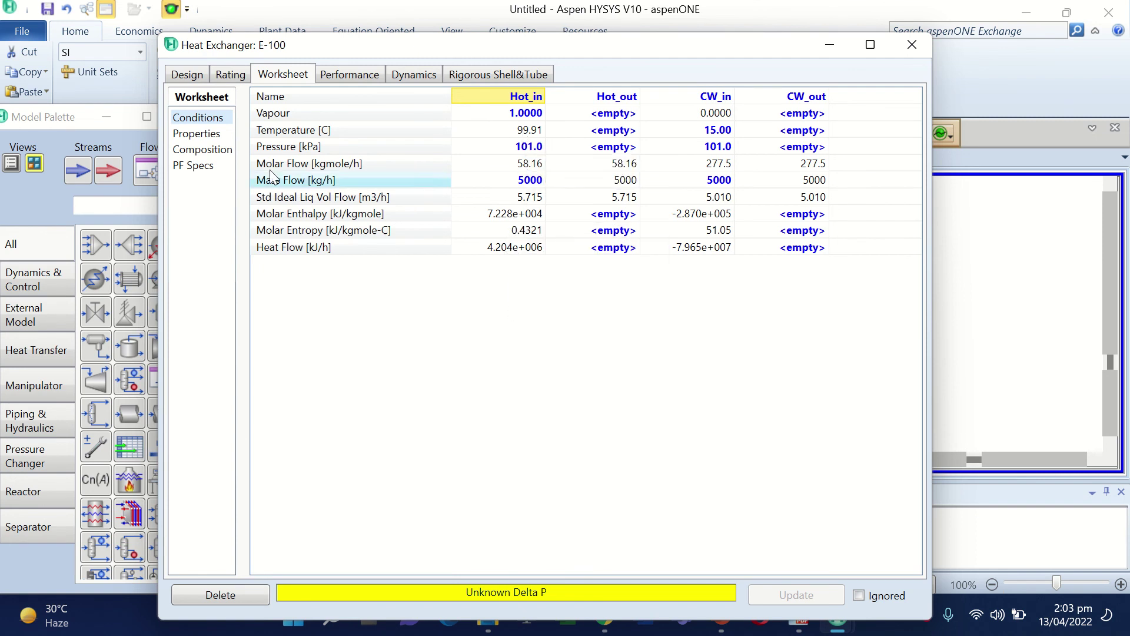
left_click(196, 134)
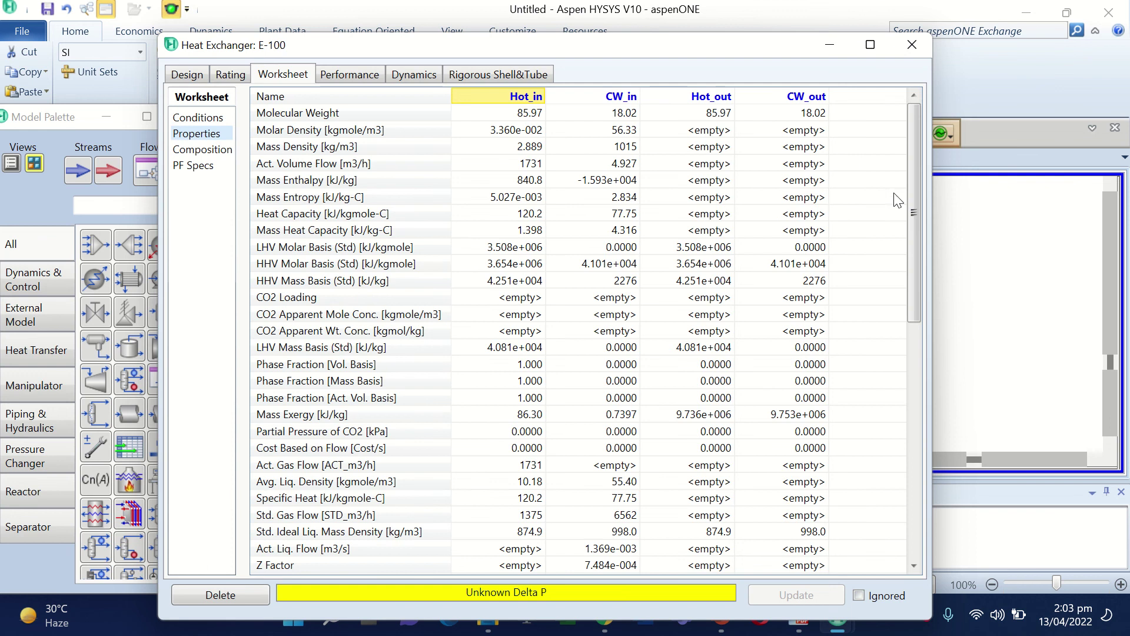
mouse_move(913, 155)
left_mouse_down()
mouse_move(920, 314)
mouse_move(913, 141)
left_mouse_up()
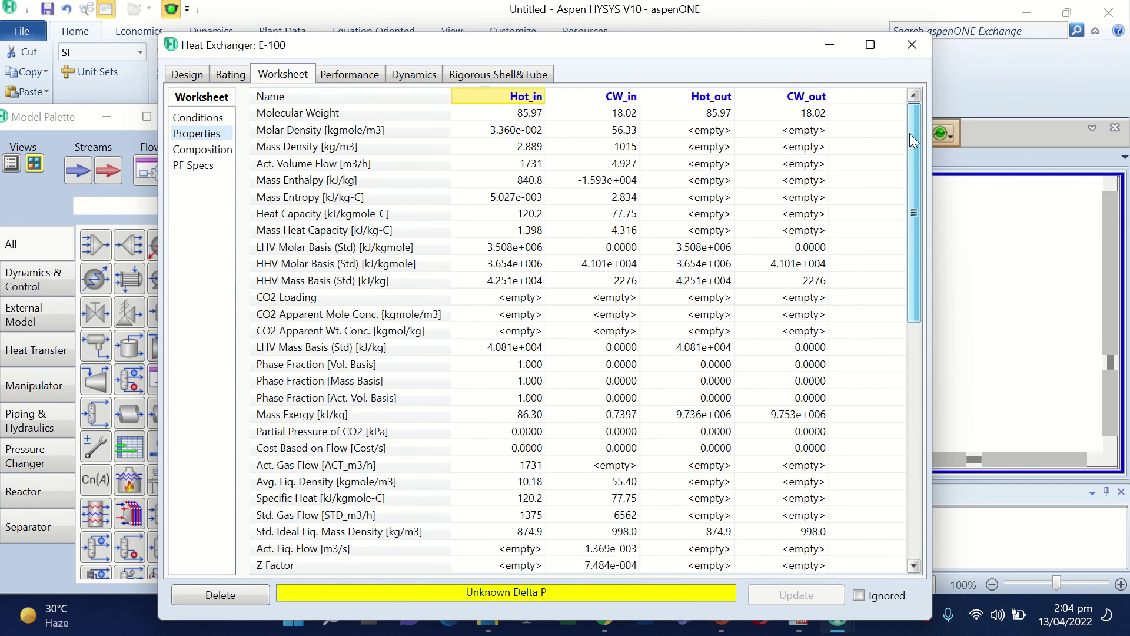
left_click(198, 119)
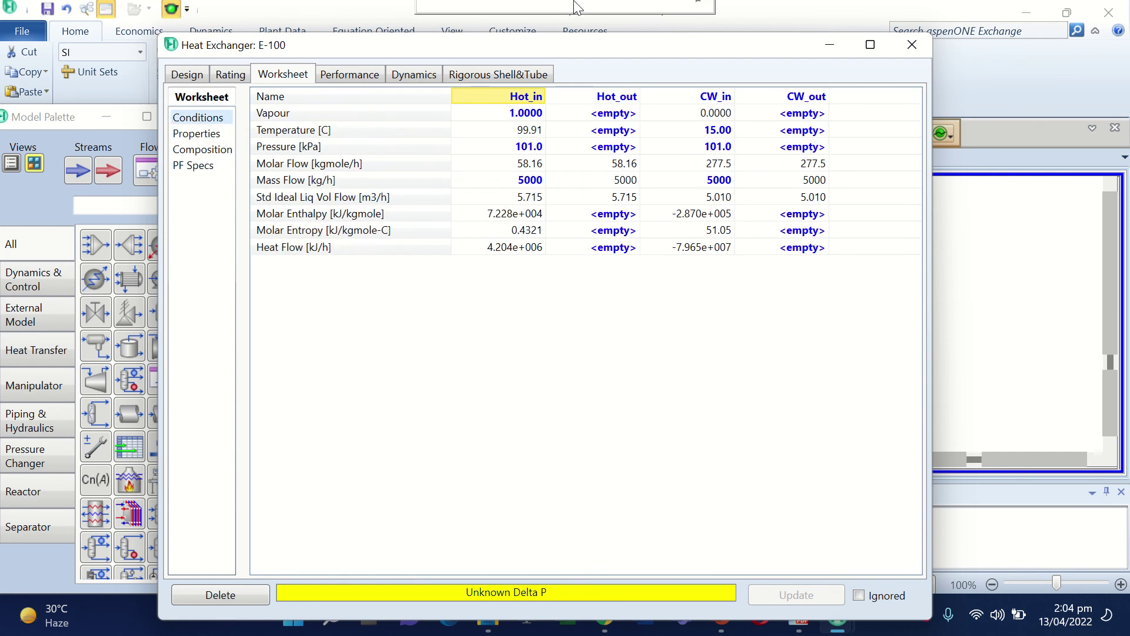
Set the heat exchanger model of E-100 to Dynamic Rating in its design parameters.
left_click(184, 76)
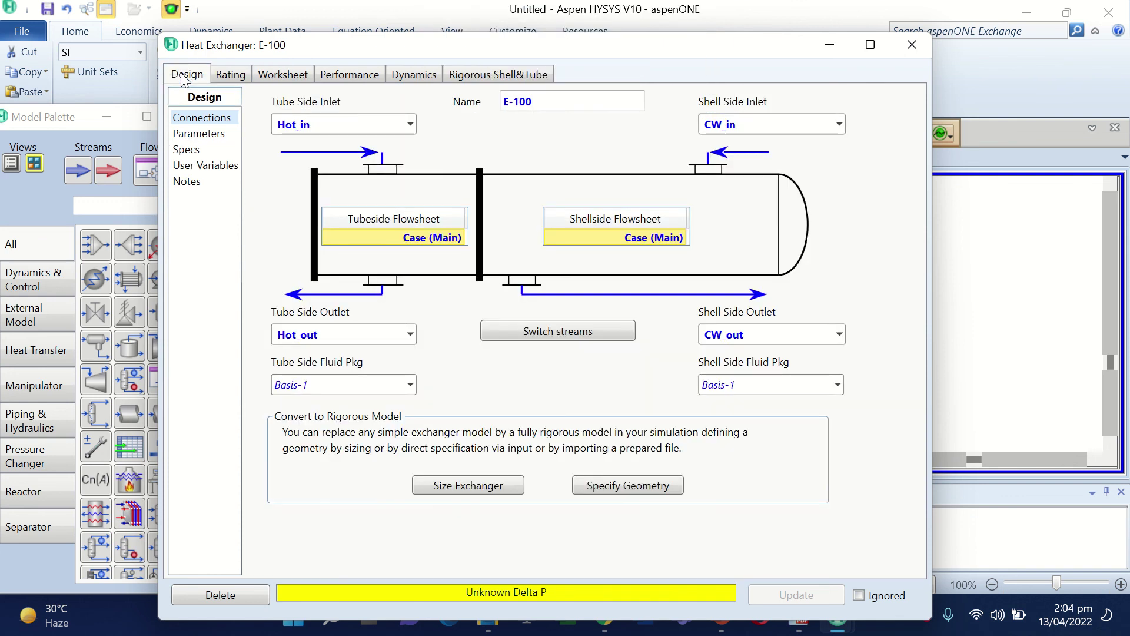
left_click(201, 136)
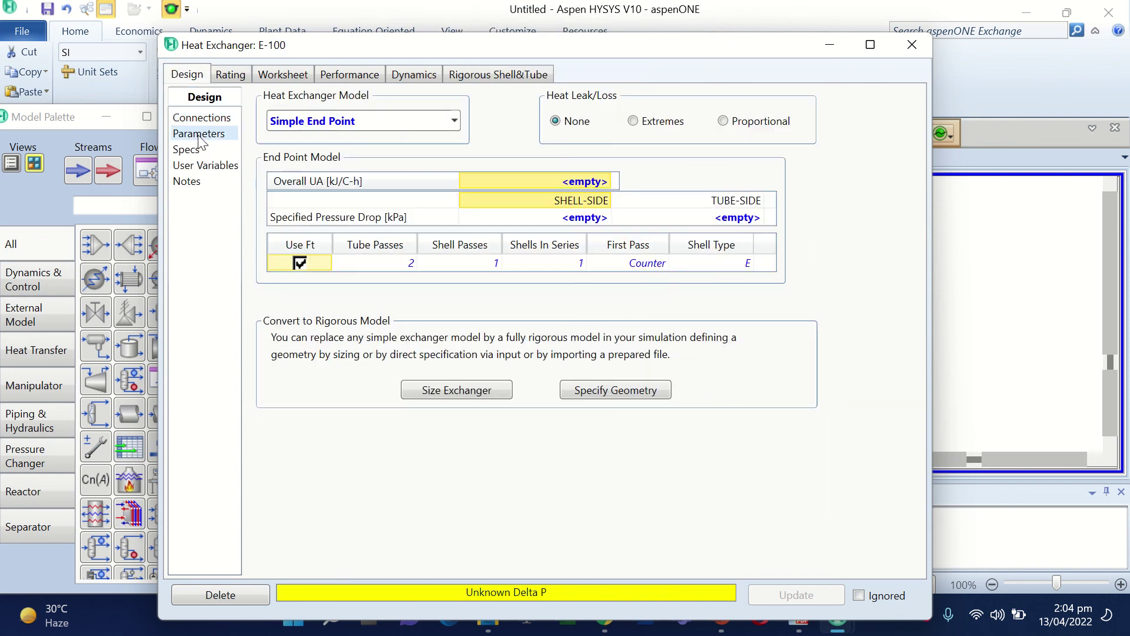
left_click(386, 121)
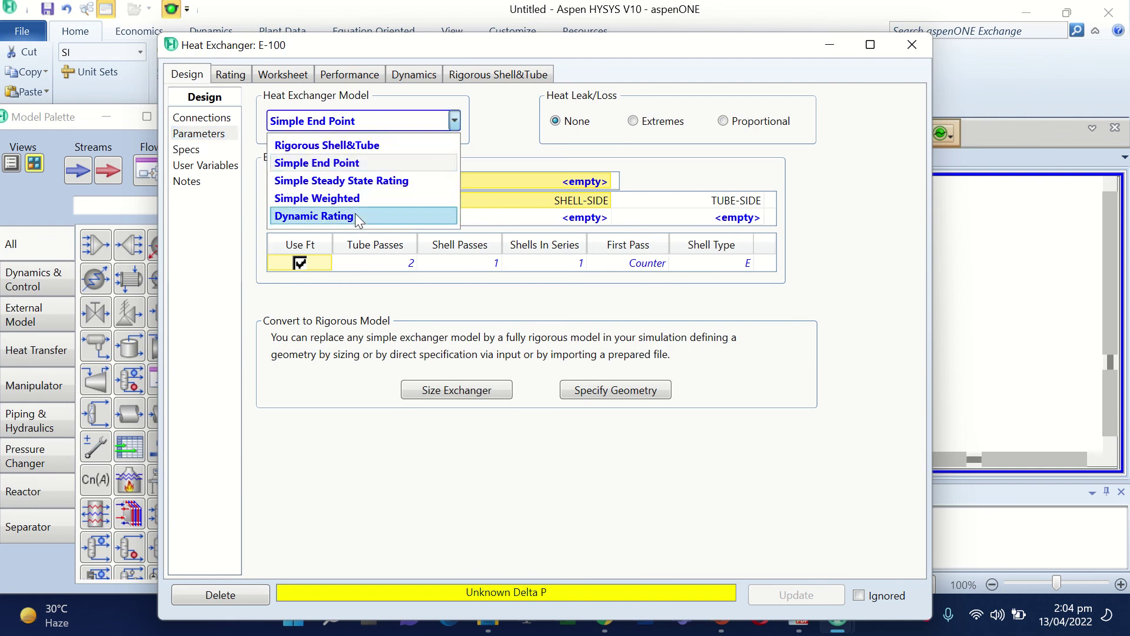
left_click(360, 216)
left_click(401, 126)
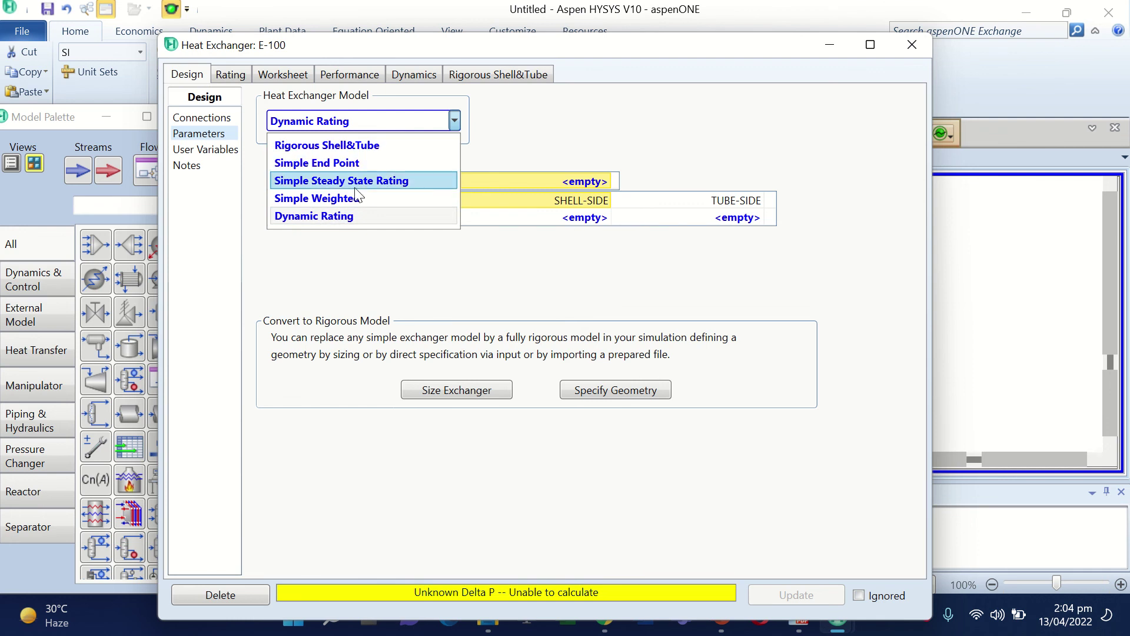
left_click(342, 216)
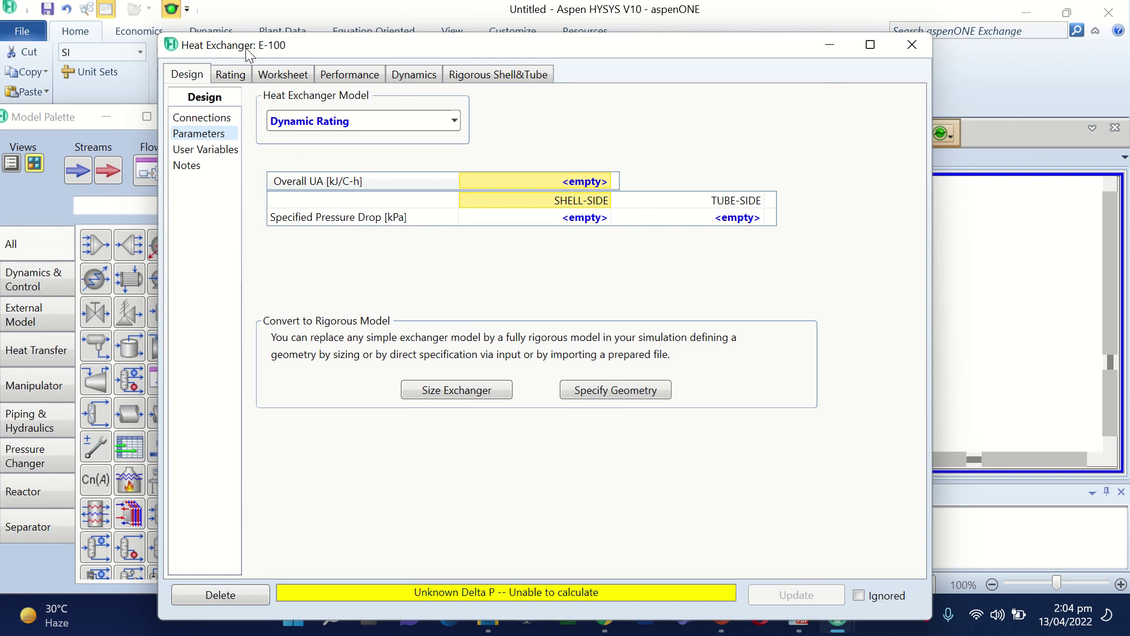
Choose the Detailed rating model for the exchanger and set the zones per shell pass to 10.
left_click(231, 75)
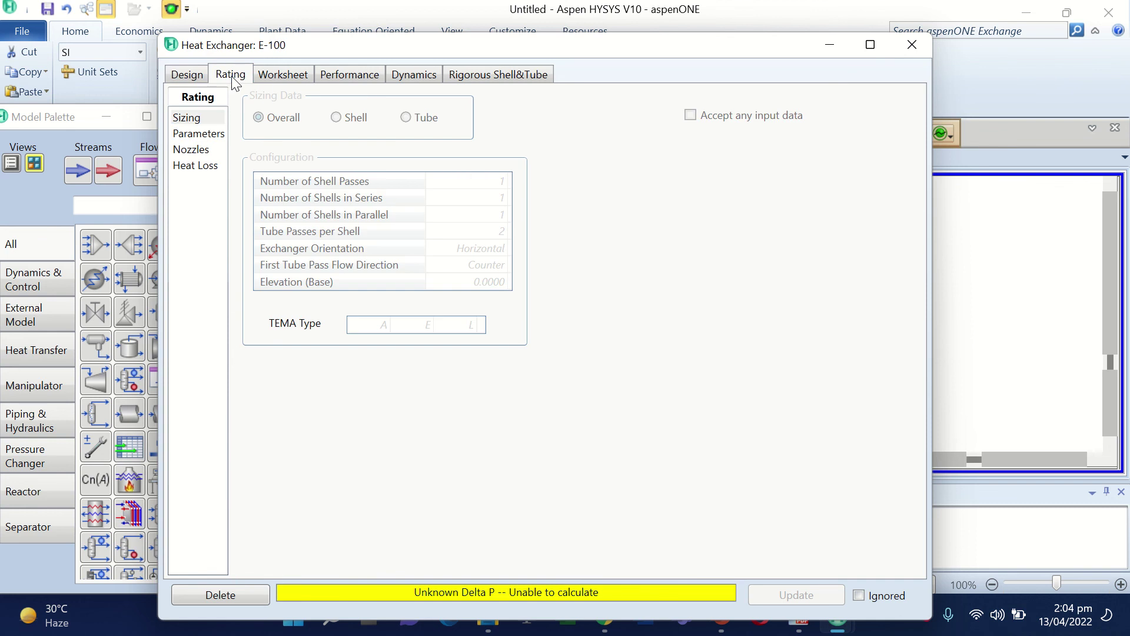
left_click(205, 140)
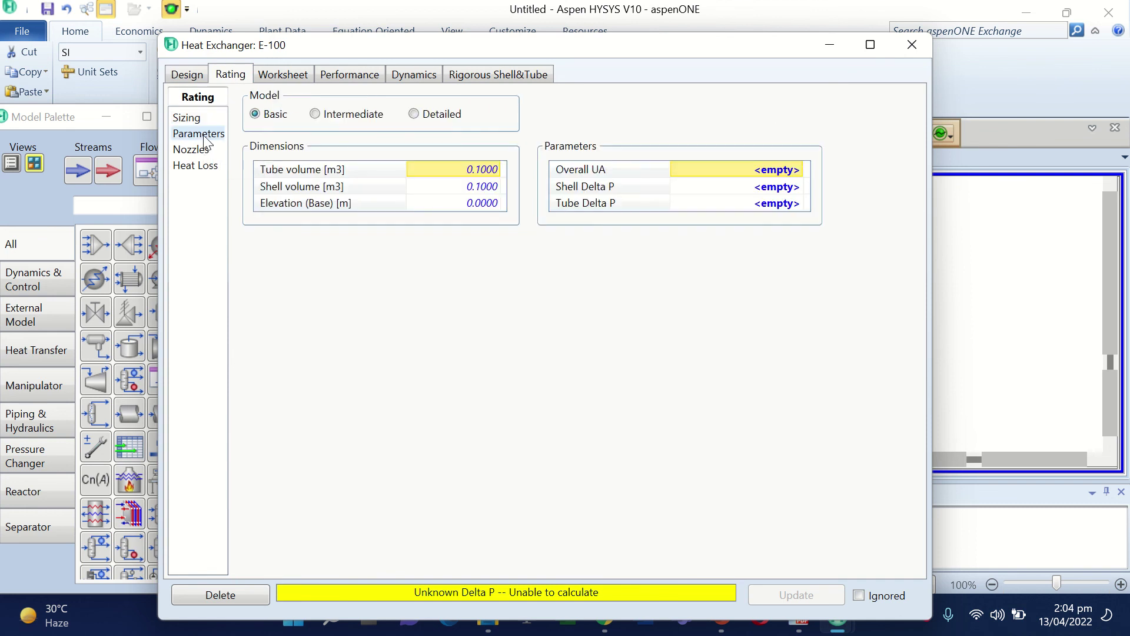
left_click(438, 120)
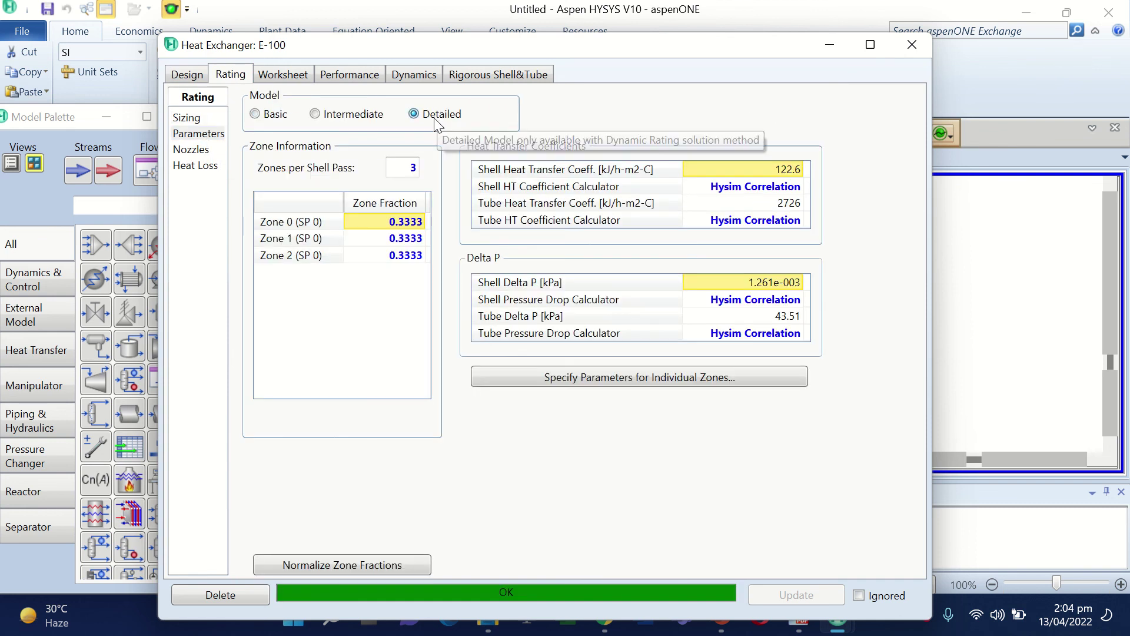
left_click(408, 168)
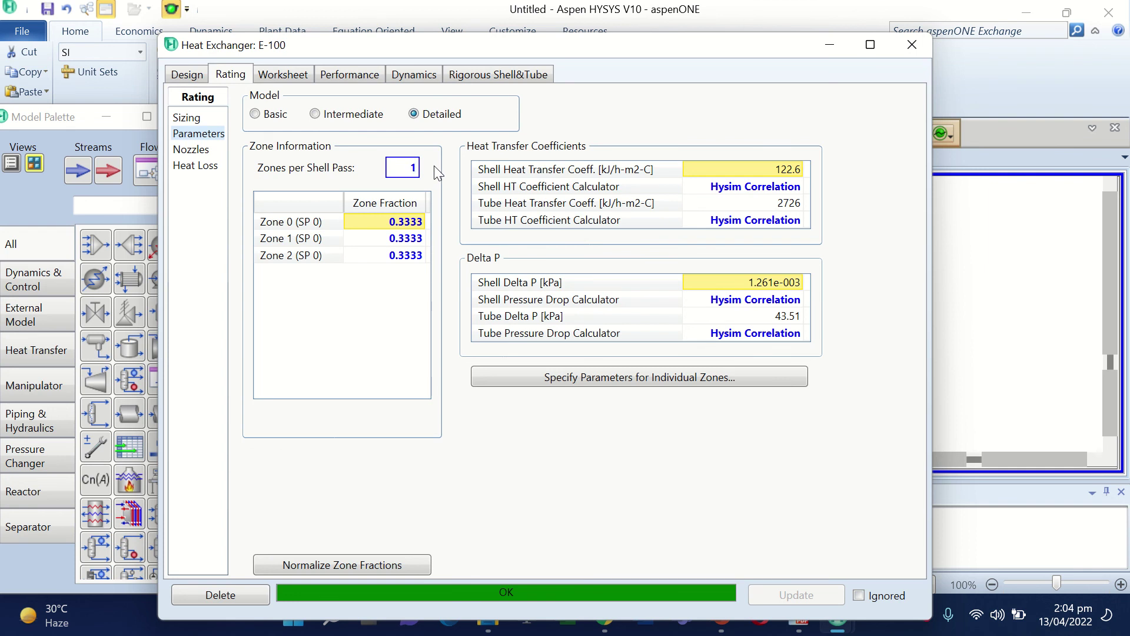
key("Return")
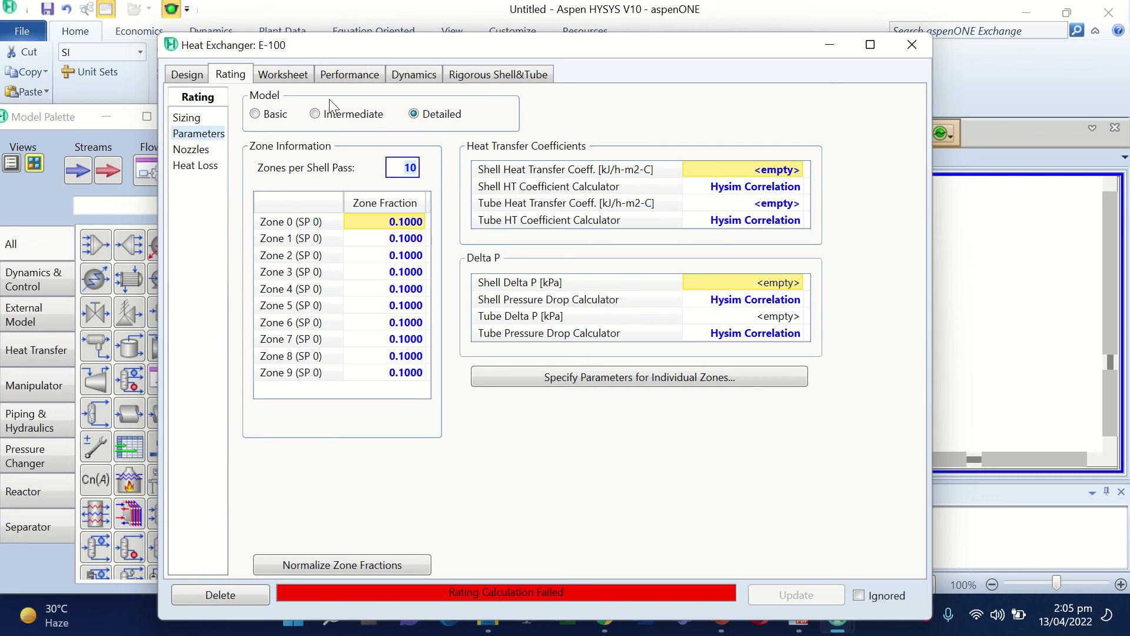
Set the shell diameter to 500 mm in the exchanger's shell sizing data.
left_click(192, 115)
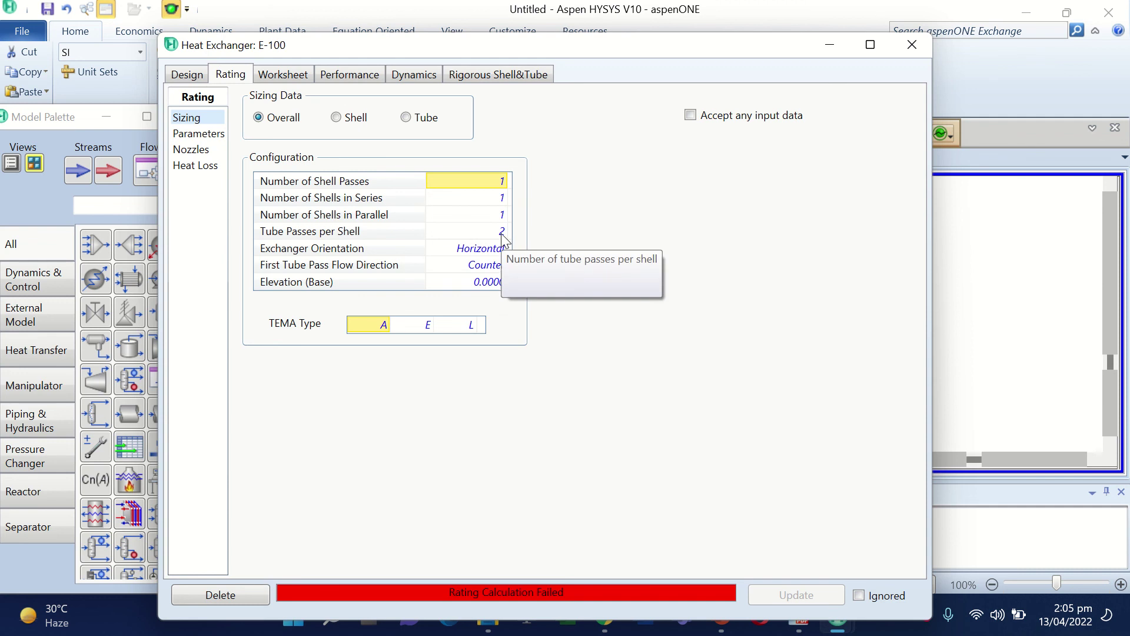
left_click(337, 118)
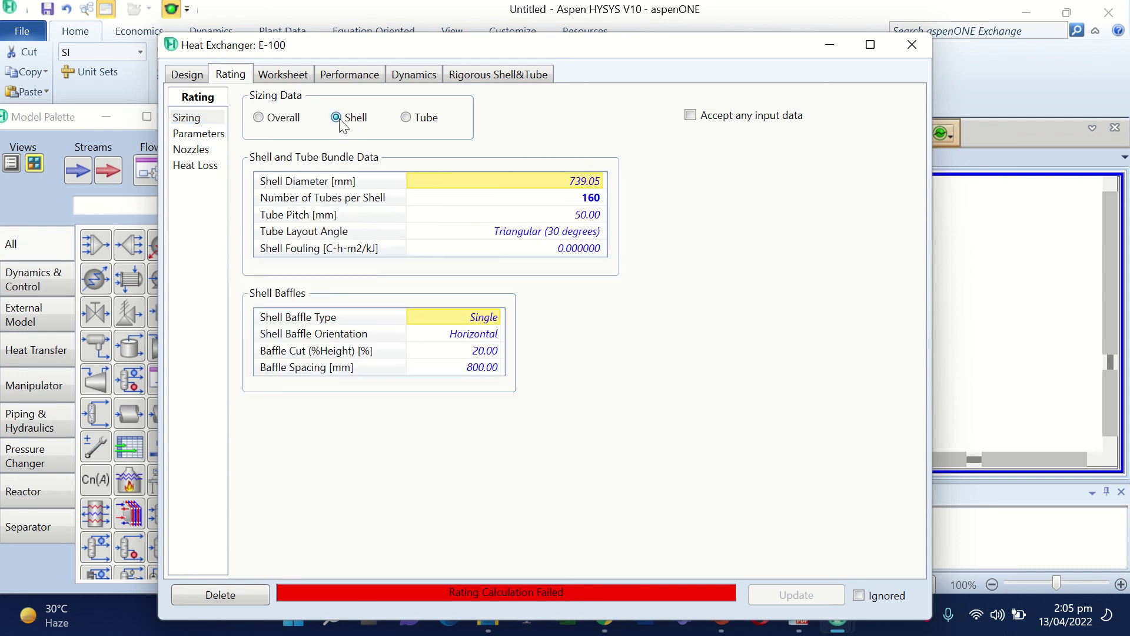
left_click(584, 182)
type("500")
key("Return")
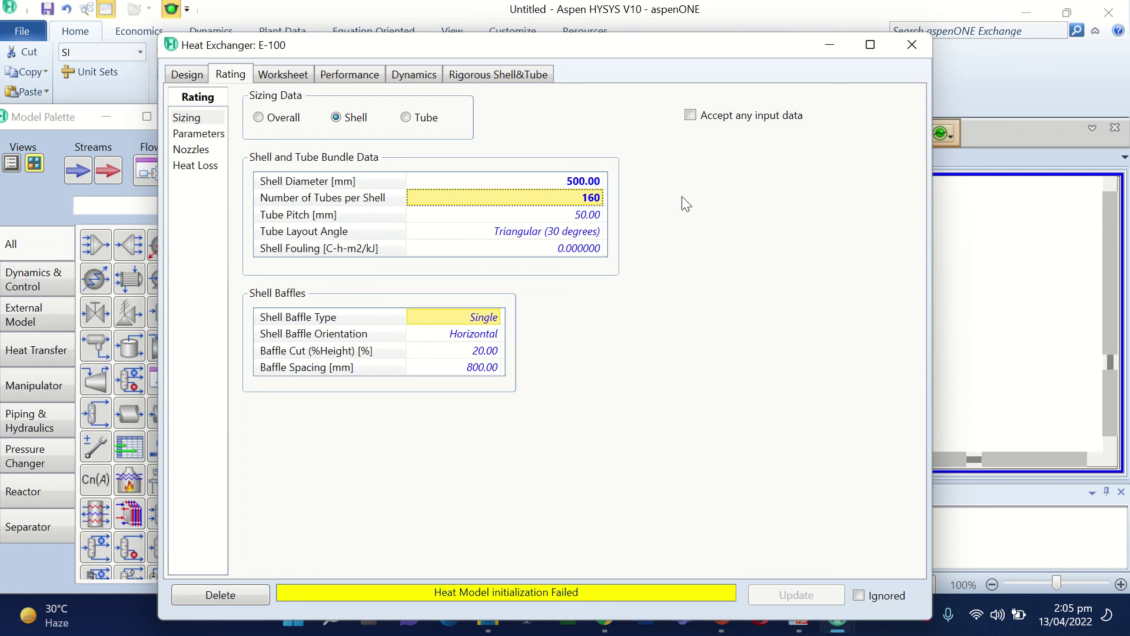
Set the number of tubes per shell to 112 and the tube pitch to 42 mm.
type("112")
key("Return")
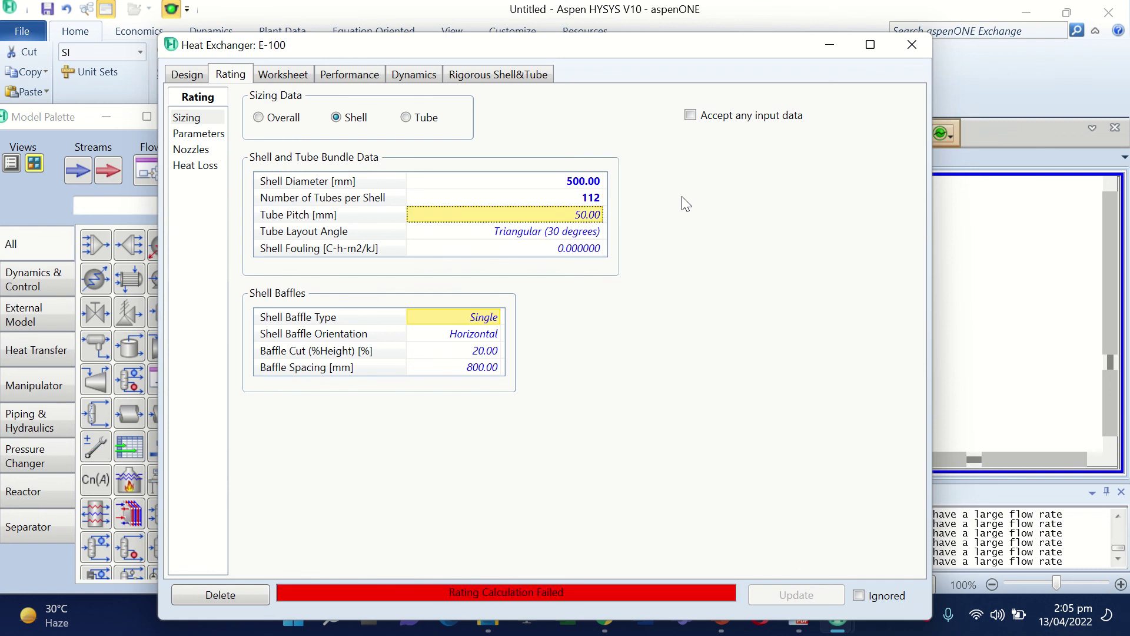
type("4")
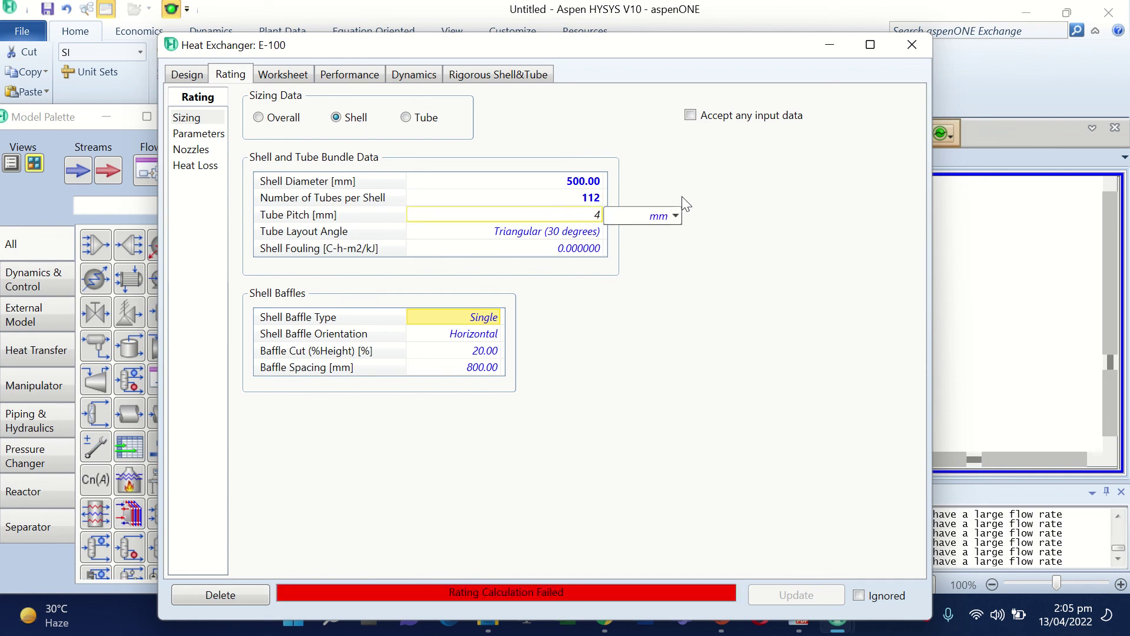
type("2")
key("Return")
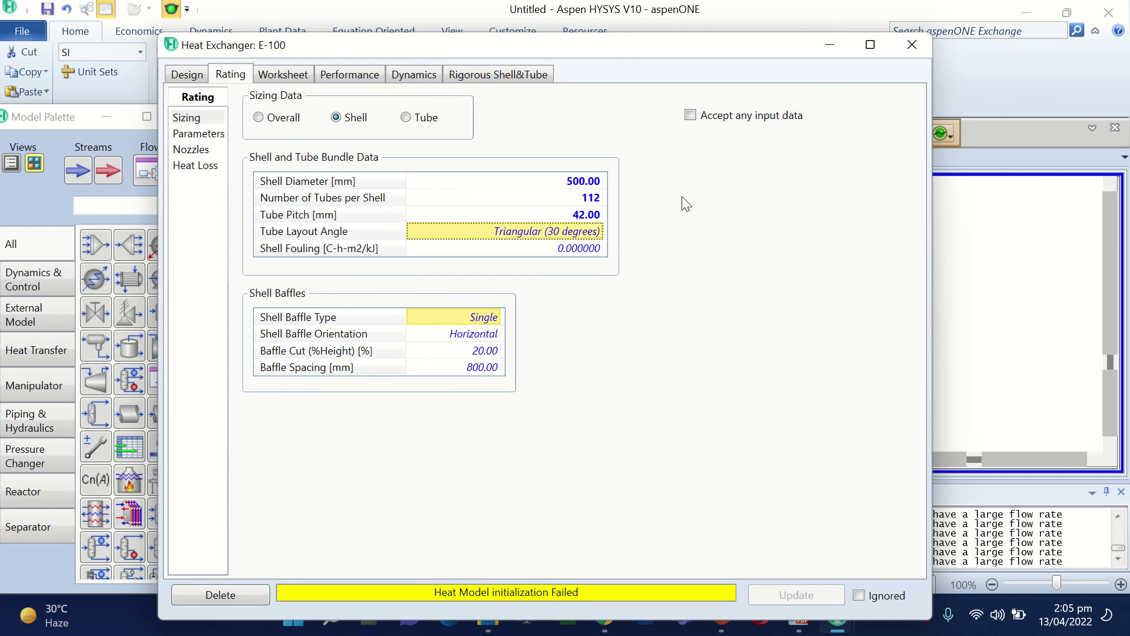
key("Down")
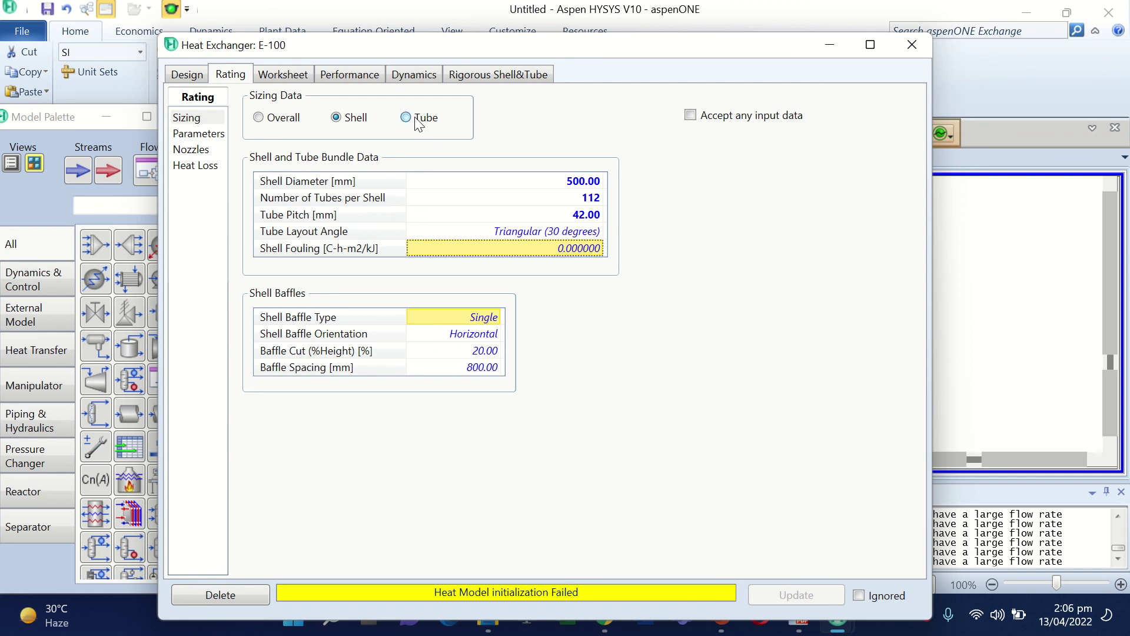
Set the shell baffle spacing to 480 mm.
left_click(463, 352)
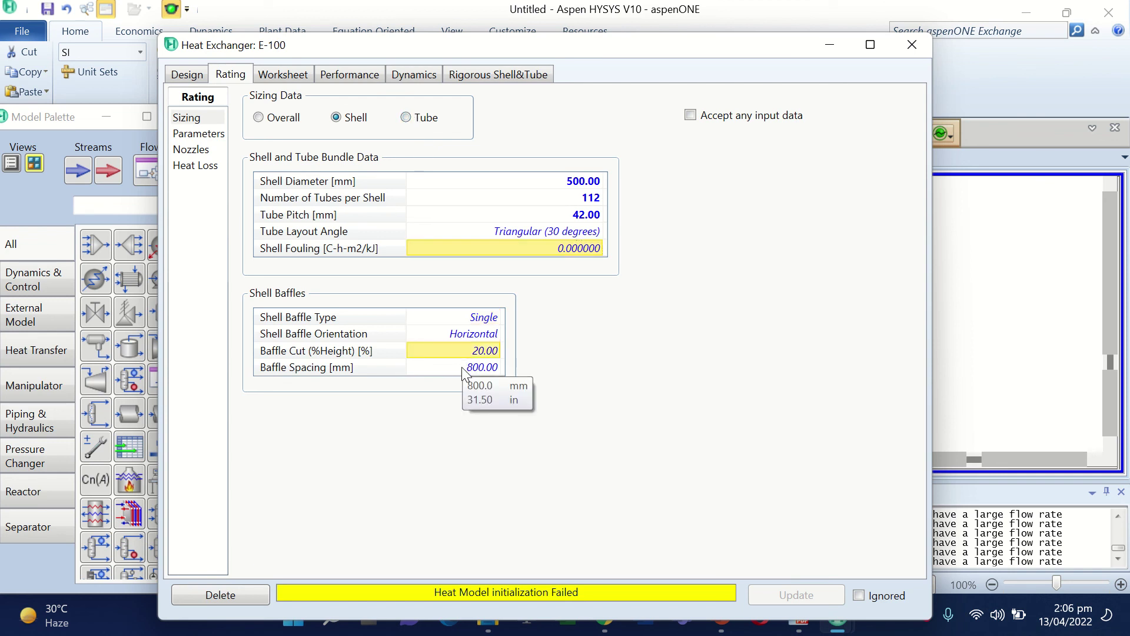
left_click(462, 366)
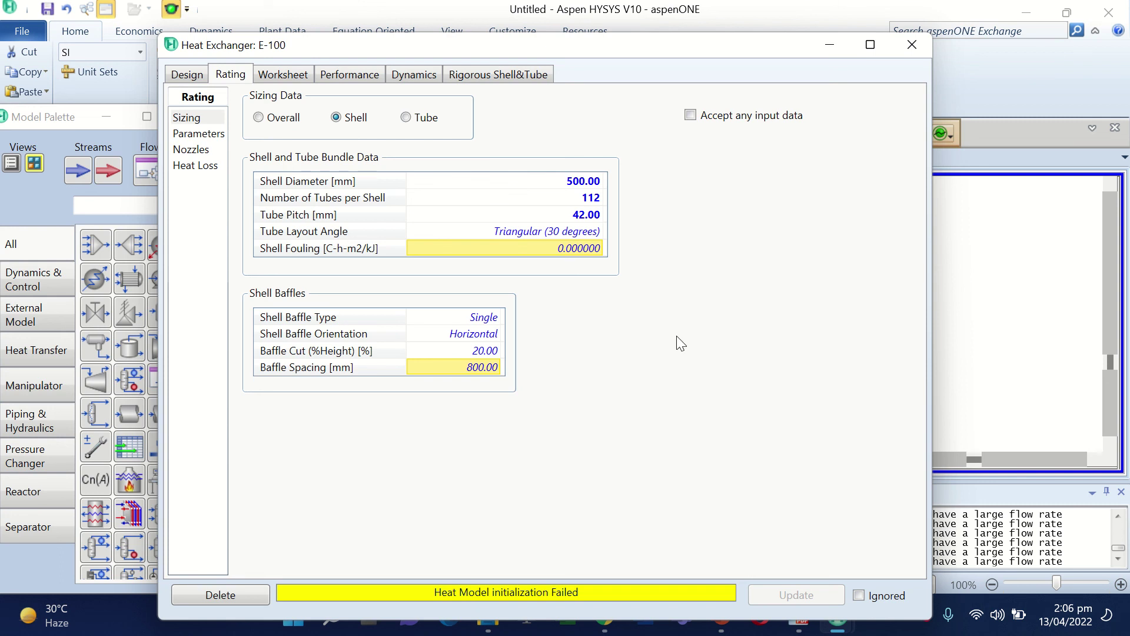
type("480")
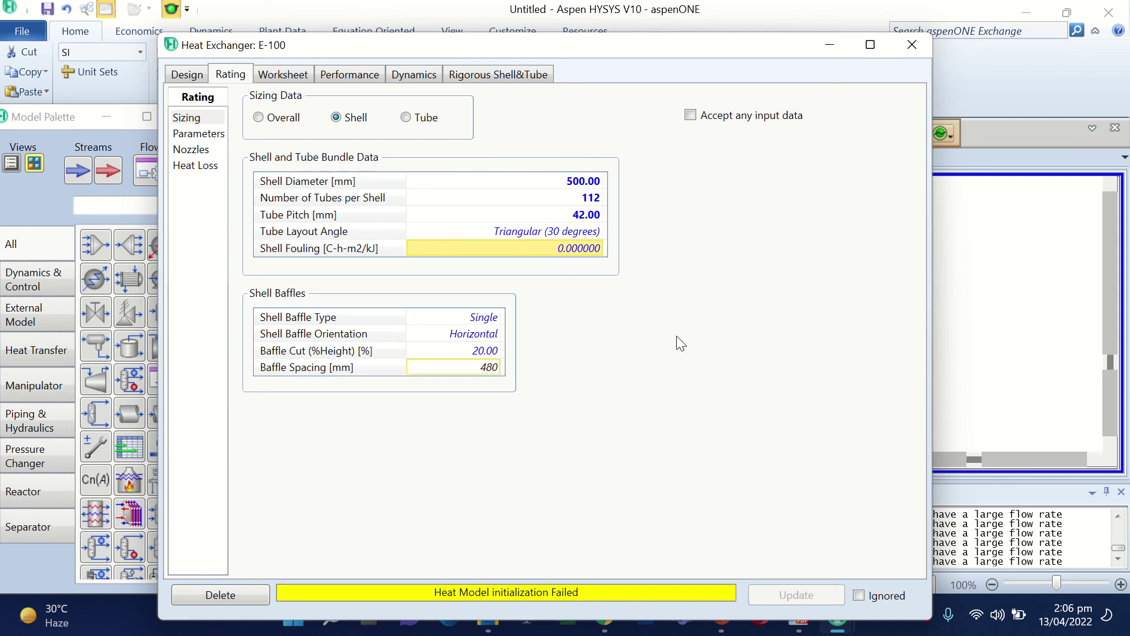
key("Return")
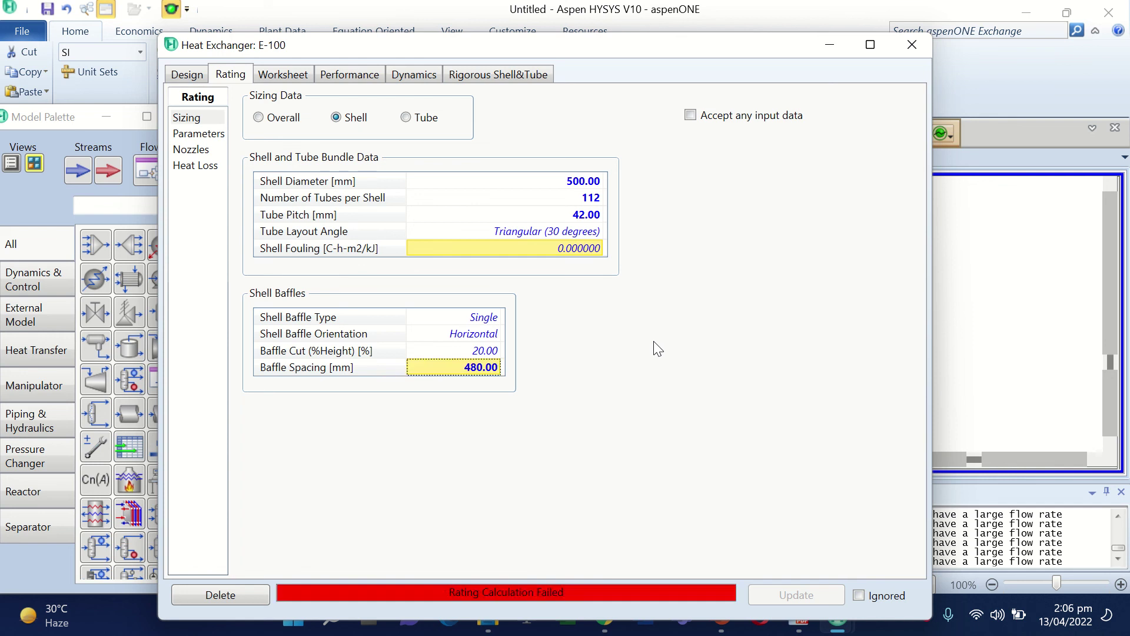
Set the tube length to 3.5 m in the exchanger's tube sizing data.
left_click(419, 125)
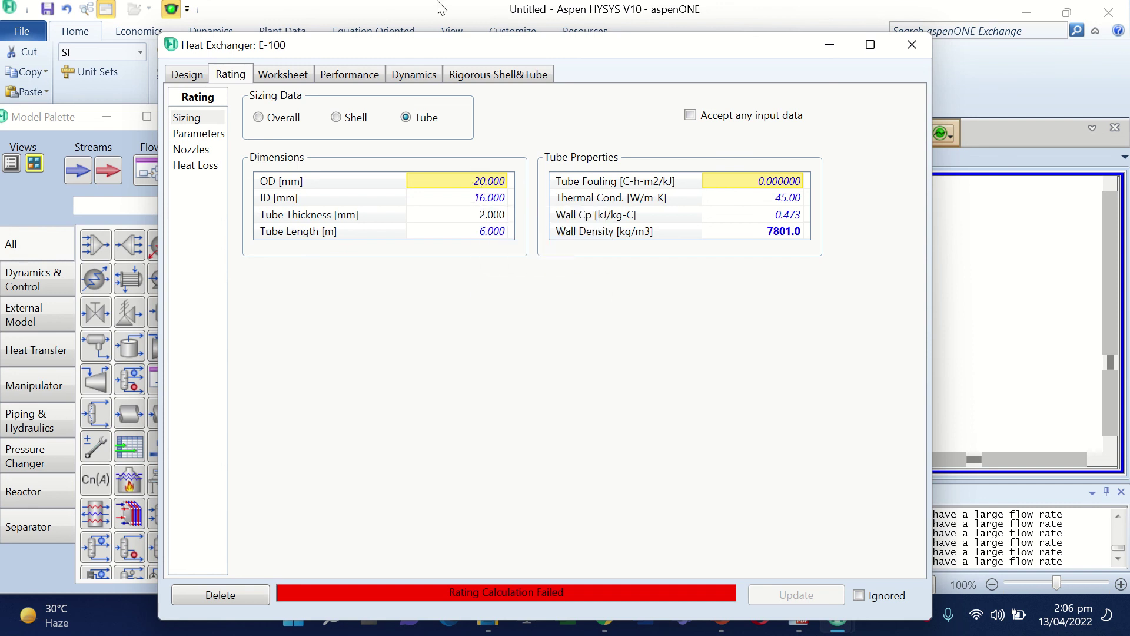
mouse_move(545, 8)
left_click(446, 35)
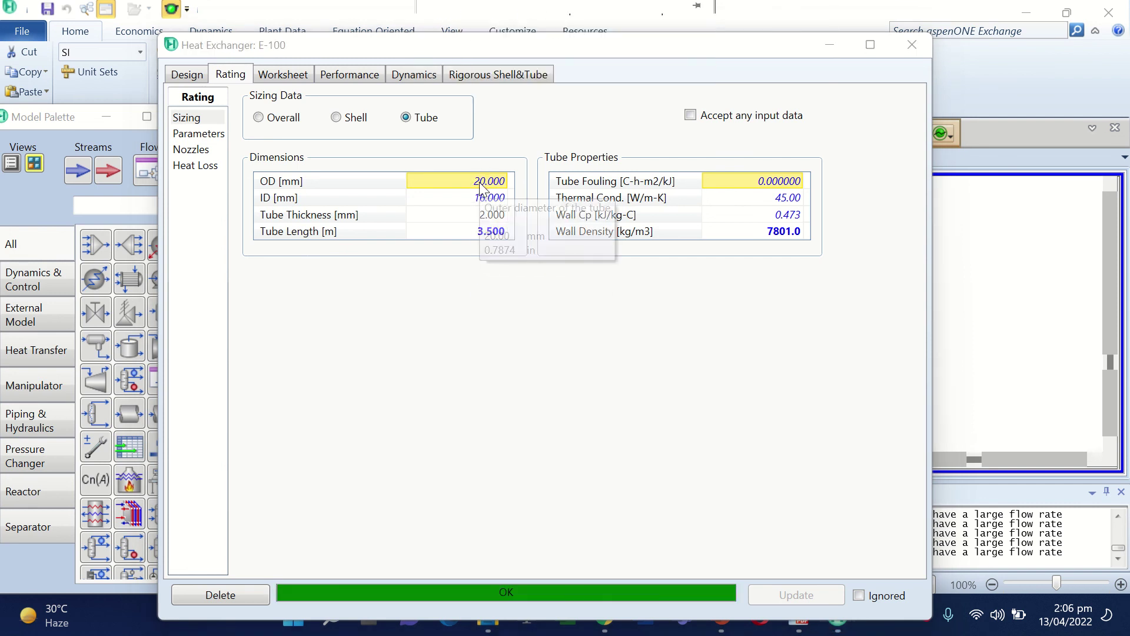
mouse_move(467, 8)
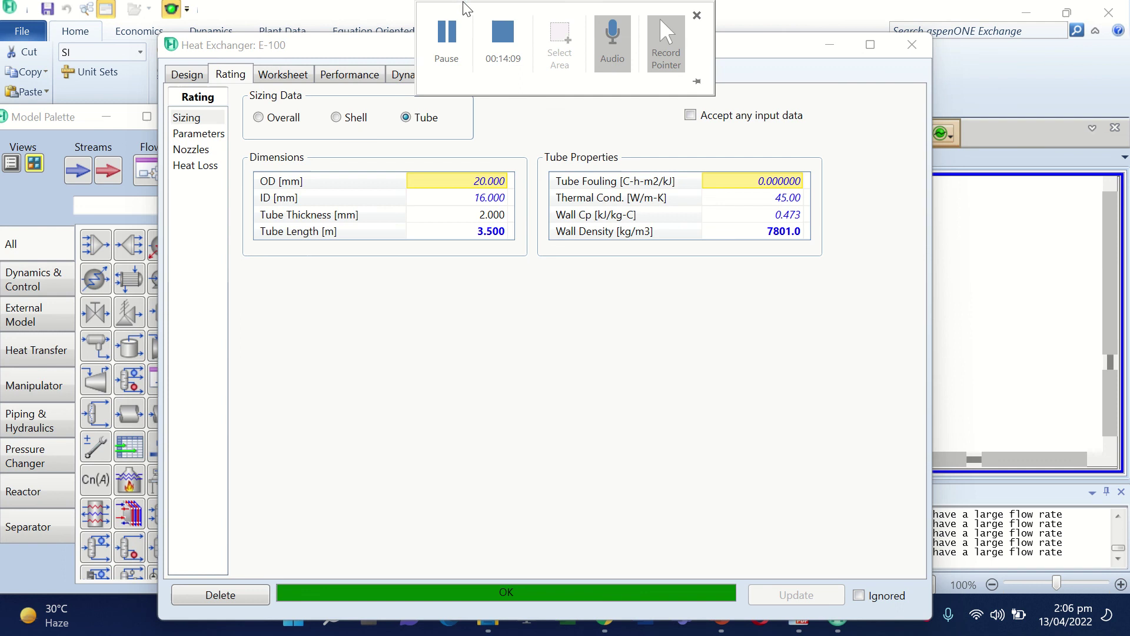
Review the tube's inner diameter and length, and its thermal conductivity, wall Cp and wall density.
left_click(484, 197)
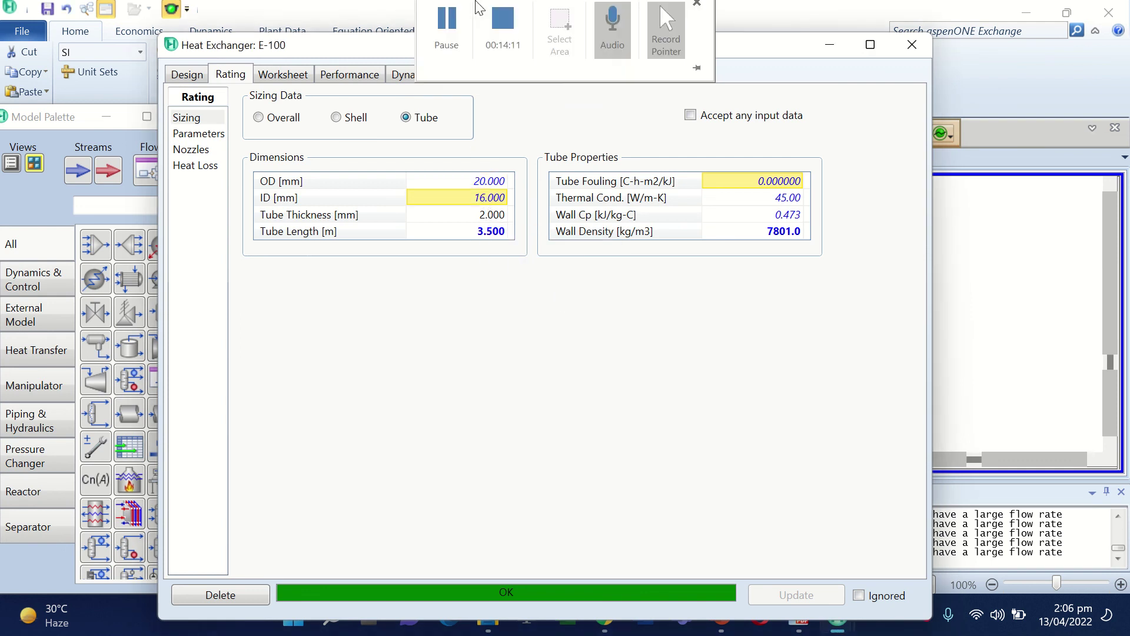
left_click(471, 237)
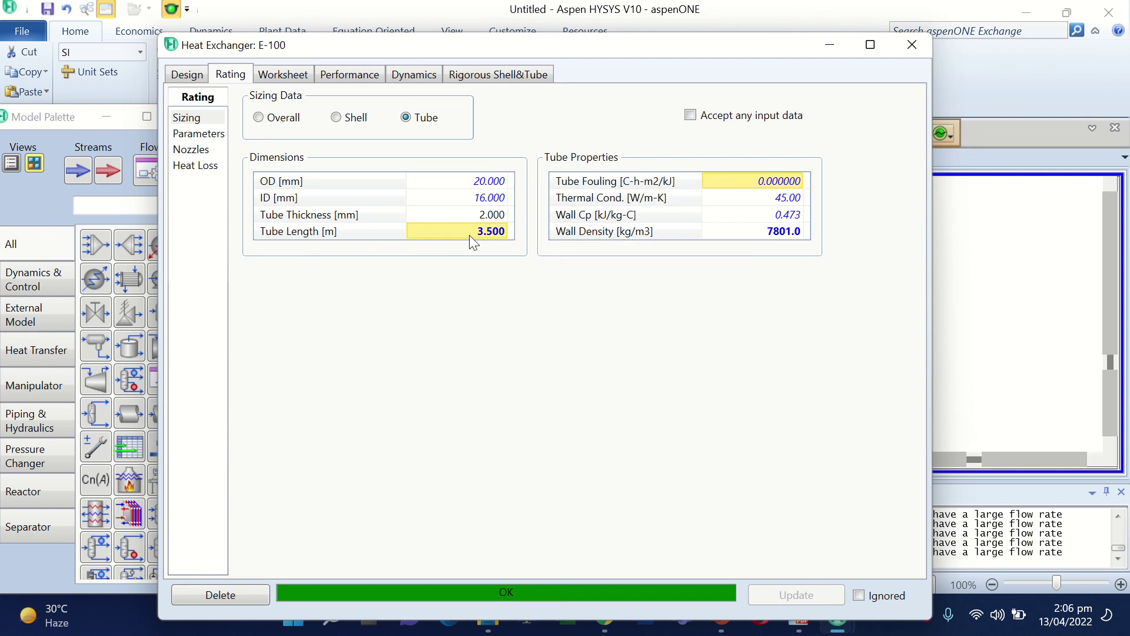
left_click(767, 205)
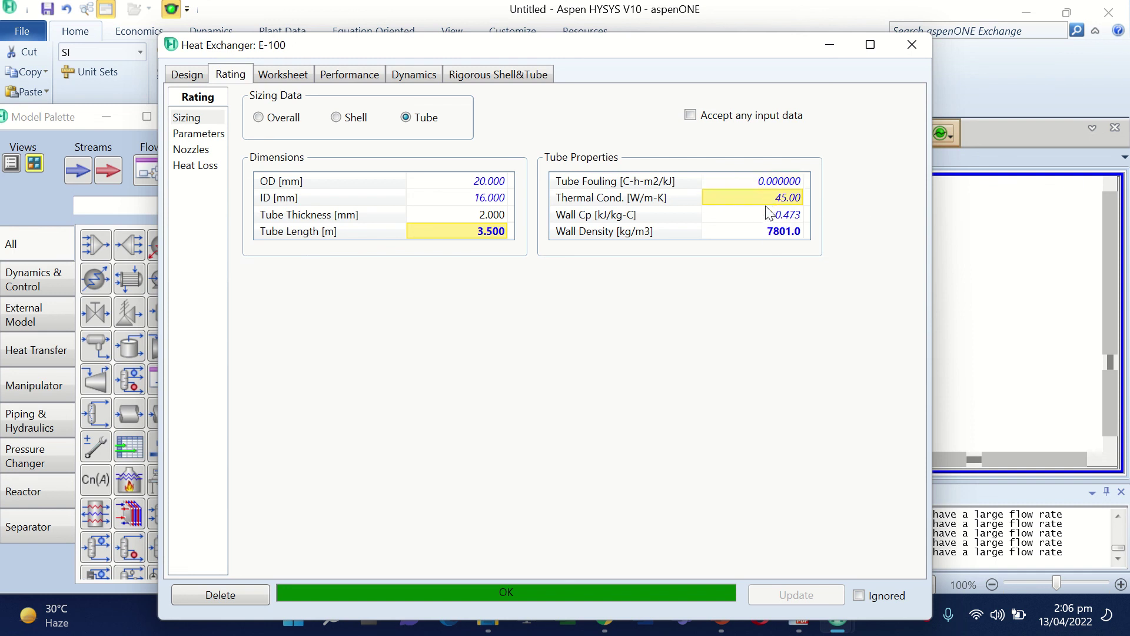
left_click(766, 219)
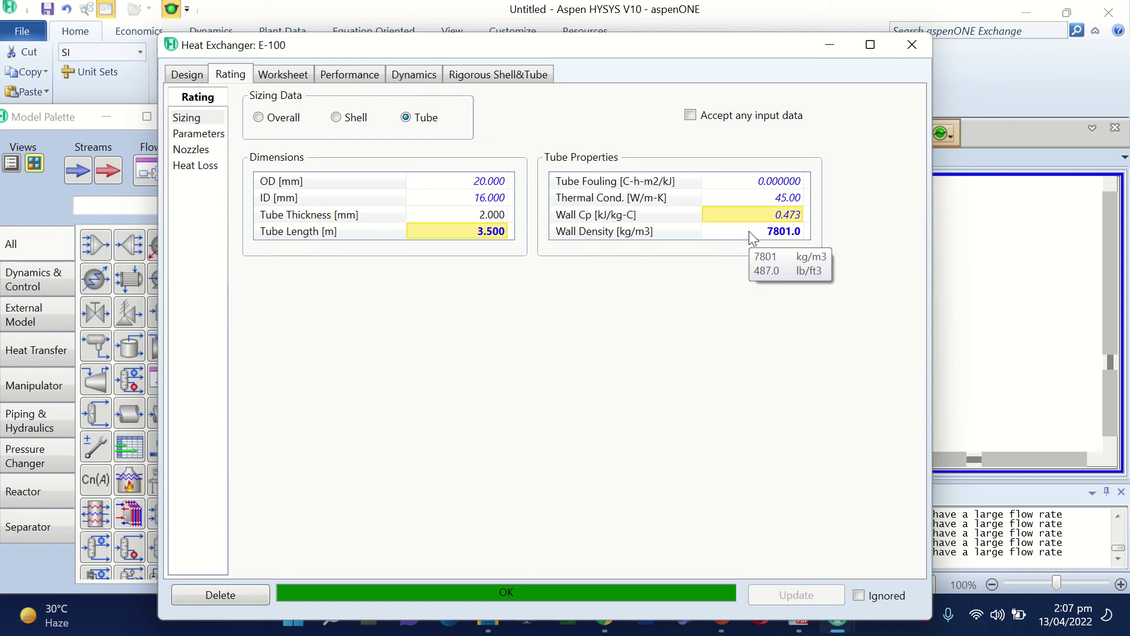
left_click(749, 231)
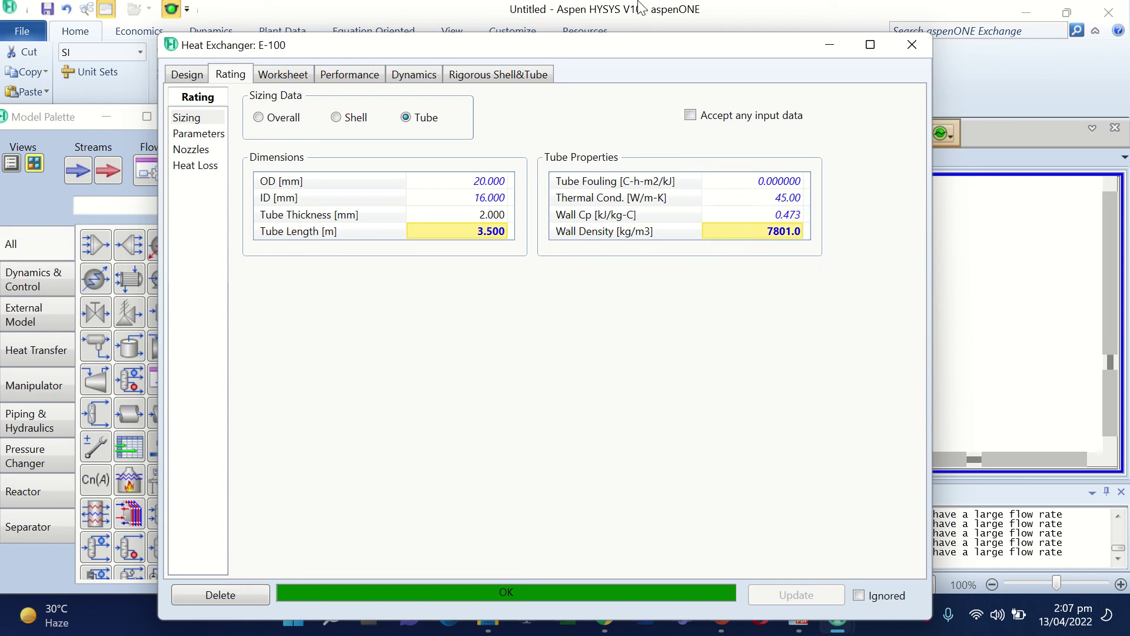
Examine the exchanger's stream conditions, comparing the temperatures of Hot_out, CW_in and CW_out.
mouse_move(530, 7)
left_click(284, 82)
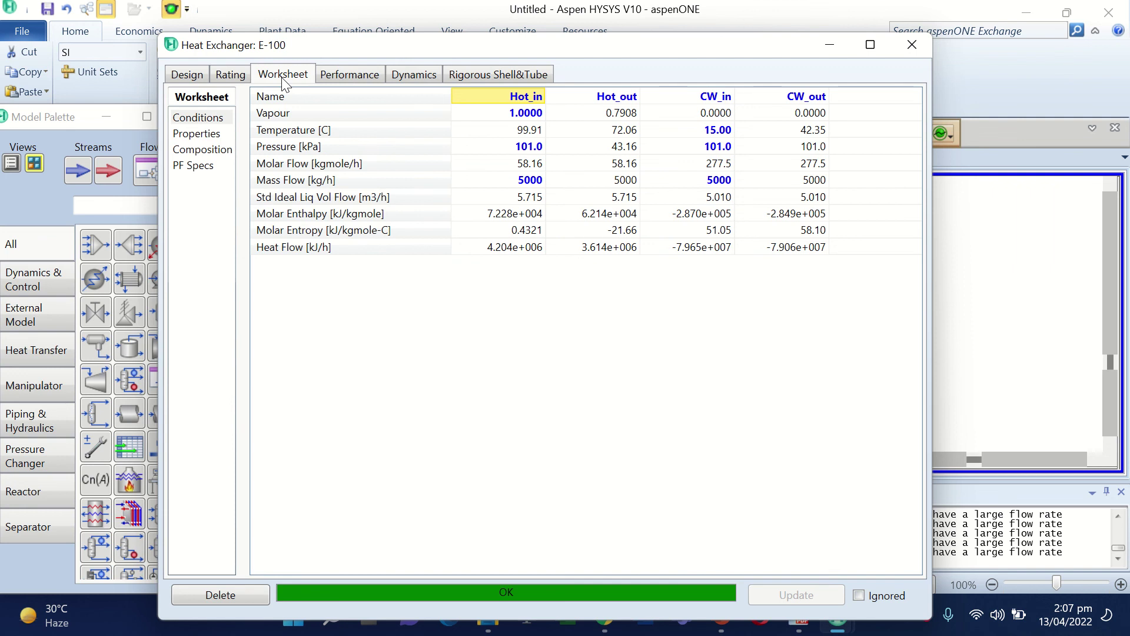
left_click(726, 133)
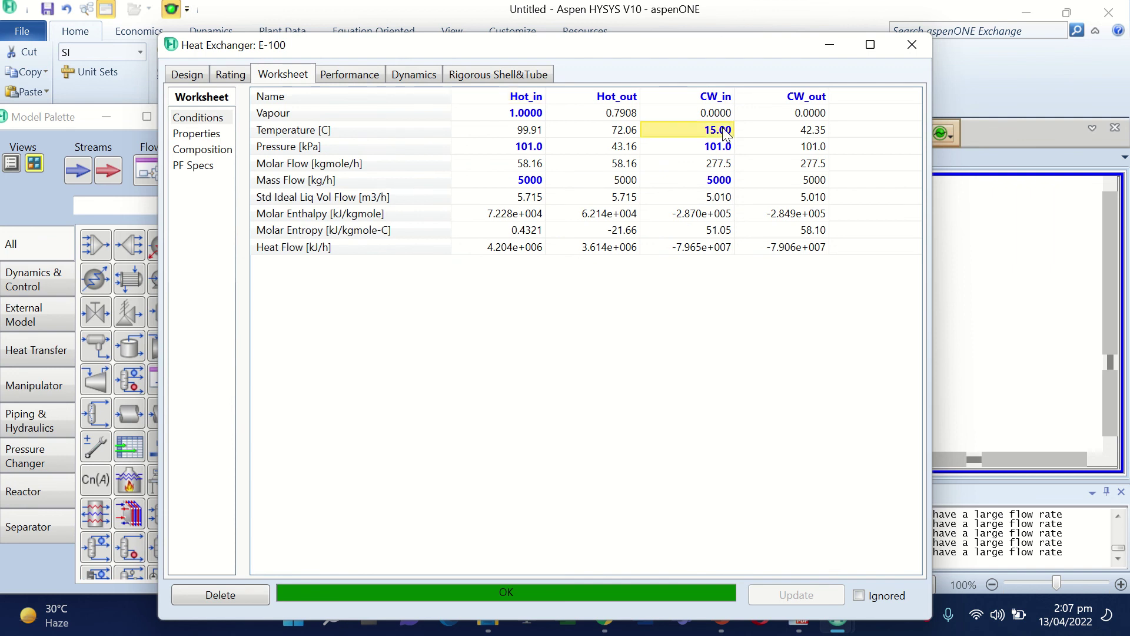
left_click(619, 132)
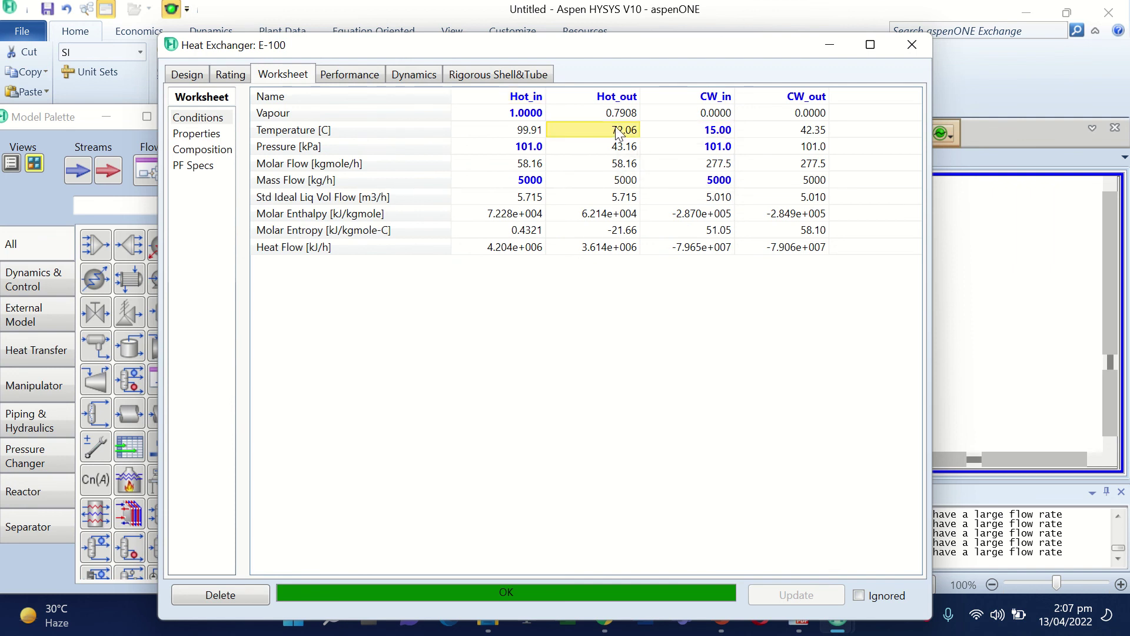
mouse_move(601, 138)
left_click(716, 131)
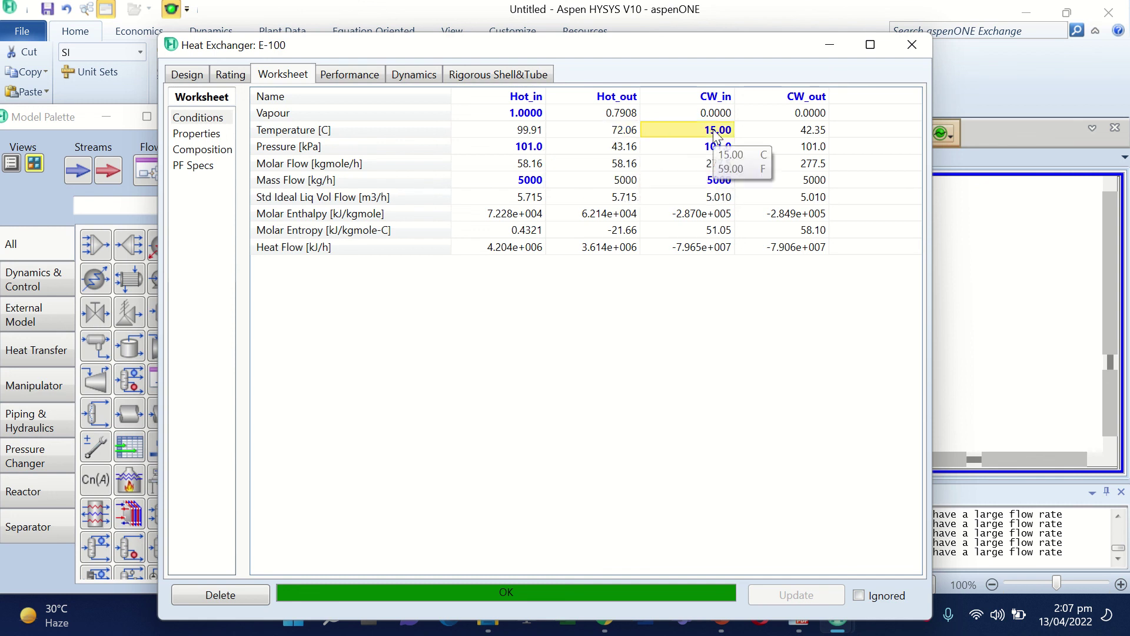
left_click(801, 135)
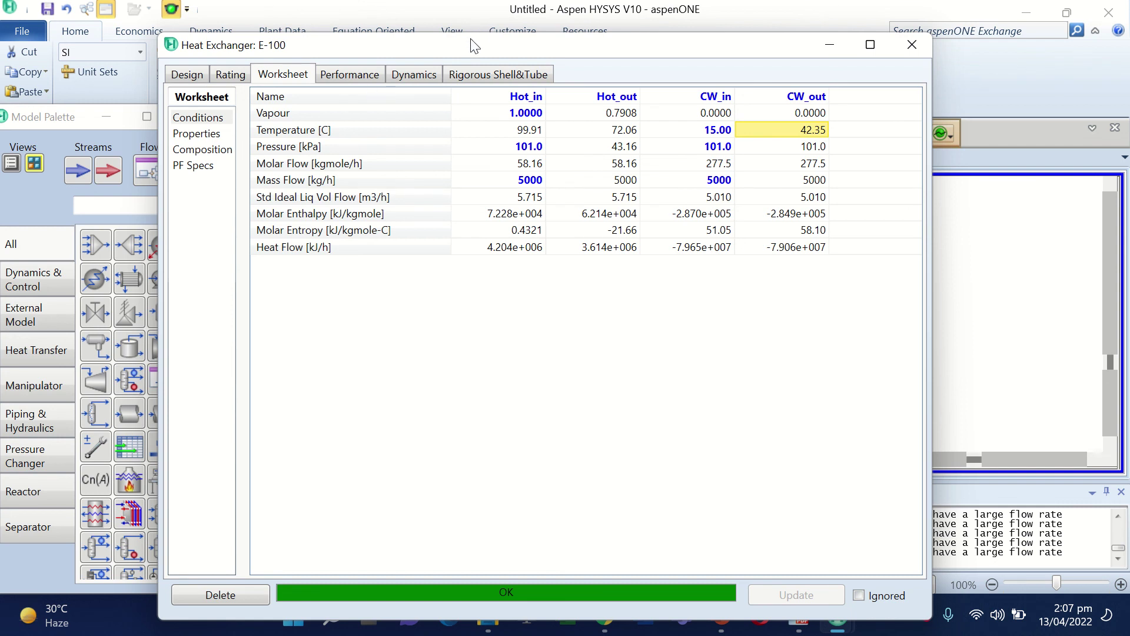
Check the overall UA calculated for the exchanger's Dynamic Rating model in its design parameters.
left_click_drag(474, 46, 477, 25)
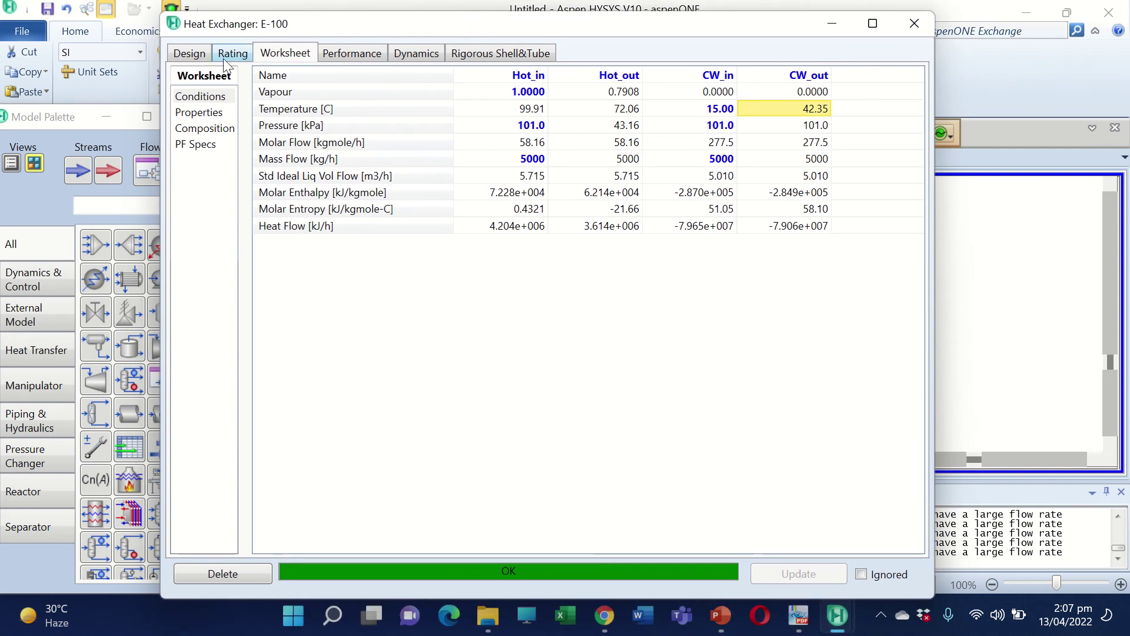
left_click(179, 57)
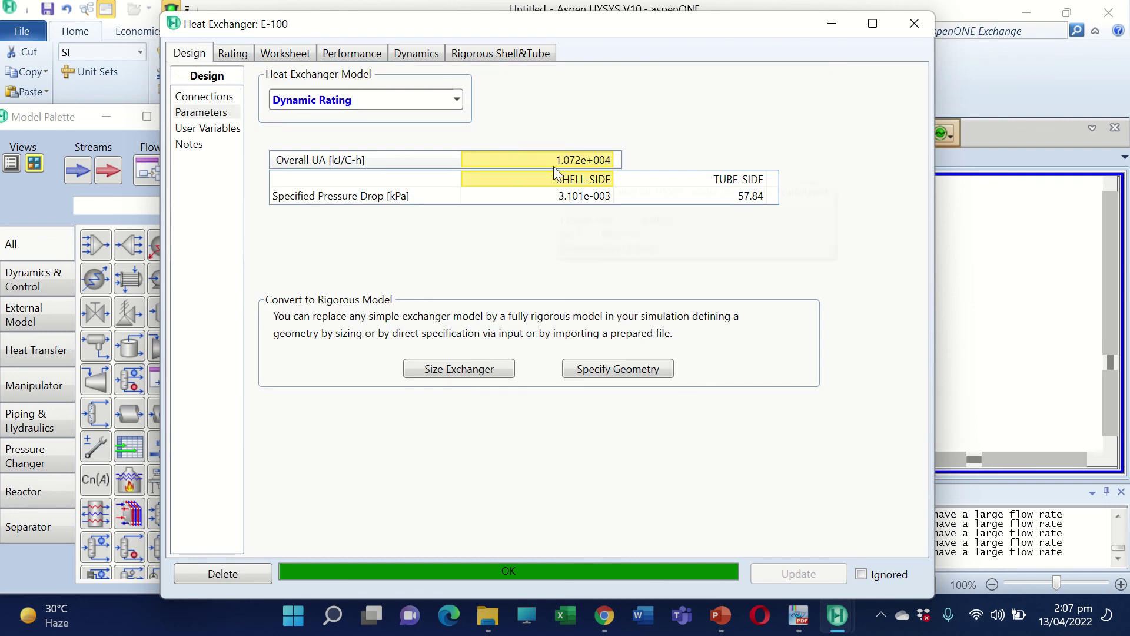
mouse_move(566, 165)
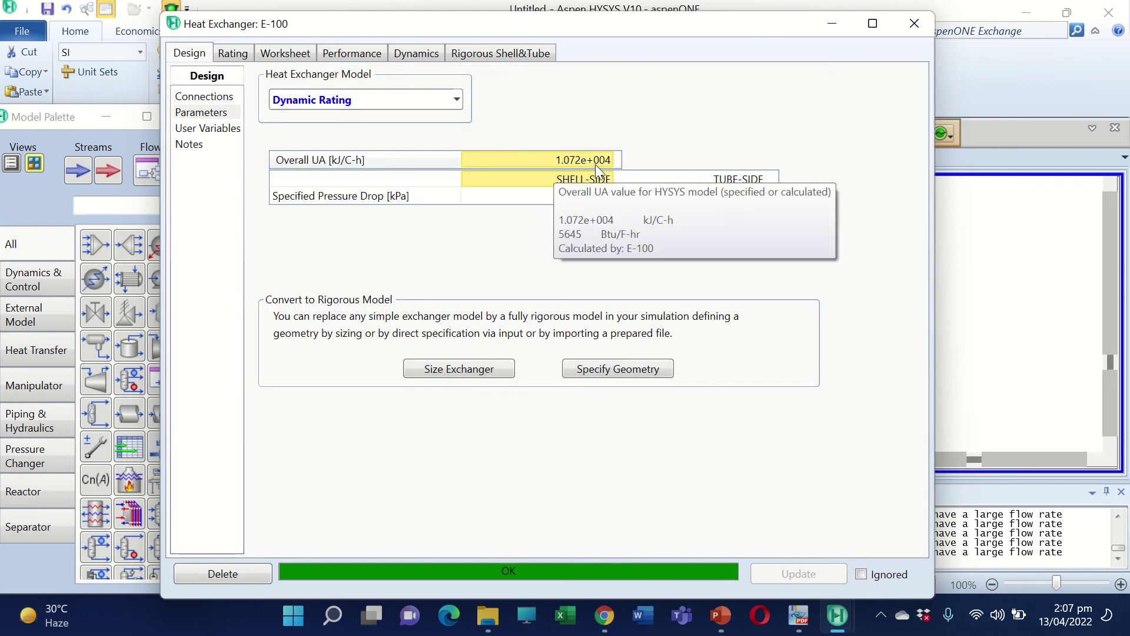
Review the exchanger's tube sizing data and the shell and tube heat transfer coefficients in the rating parameters.
left_click(231, 54)
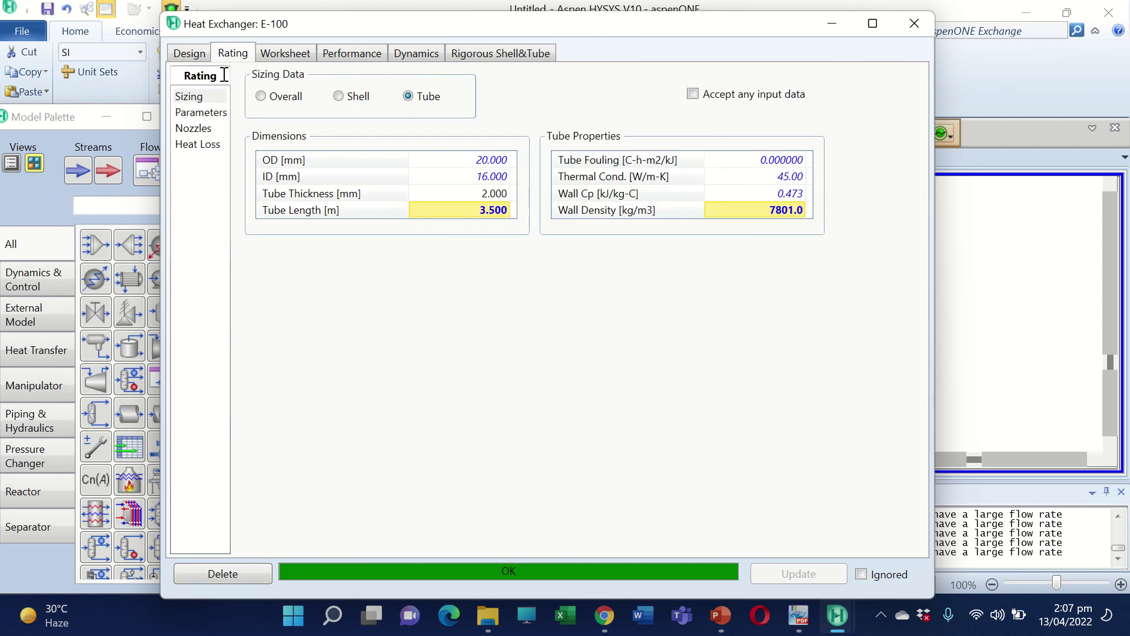
left_click(192, 97)
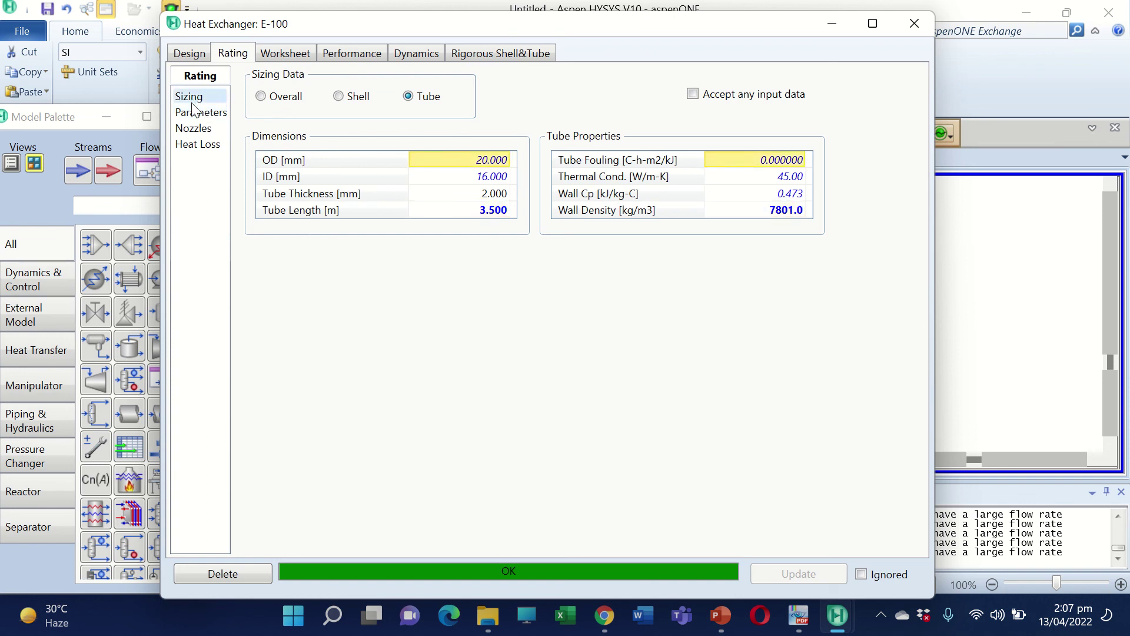
mouse_move(341, 7)
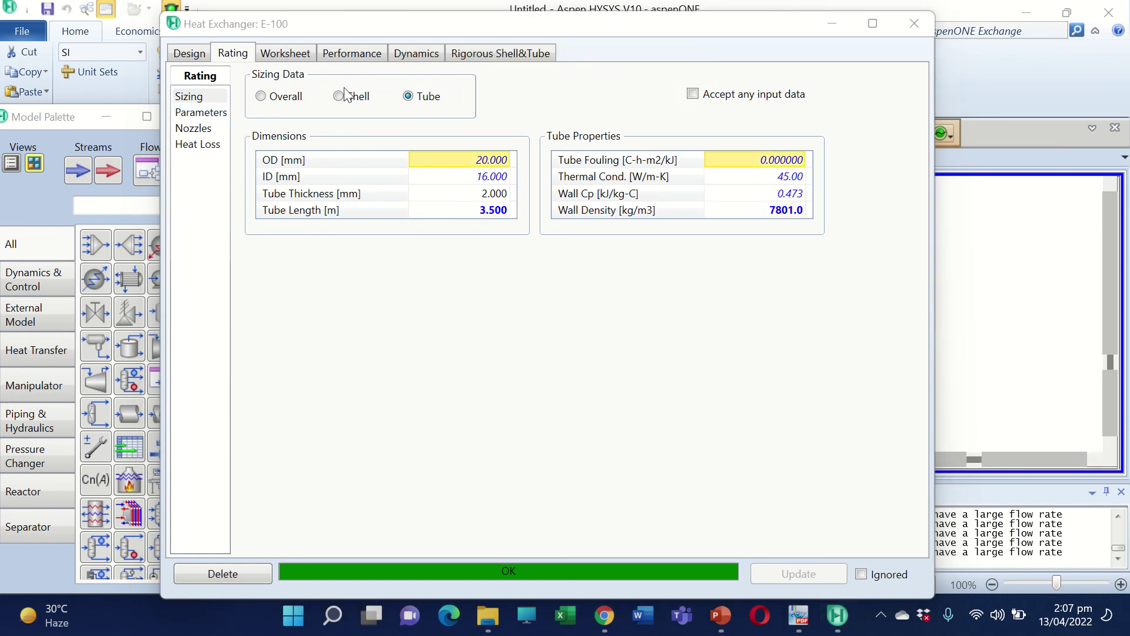
left_click(215, 113)
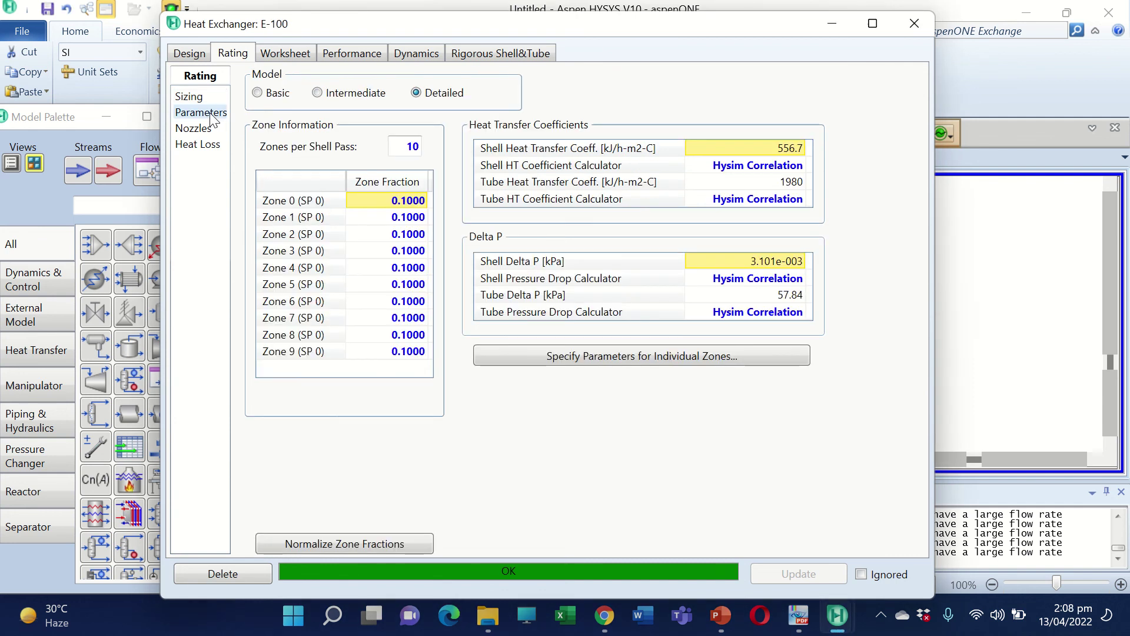
mouse_move(660, 9)
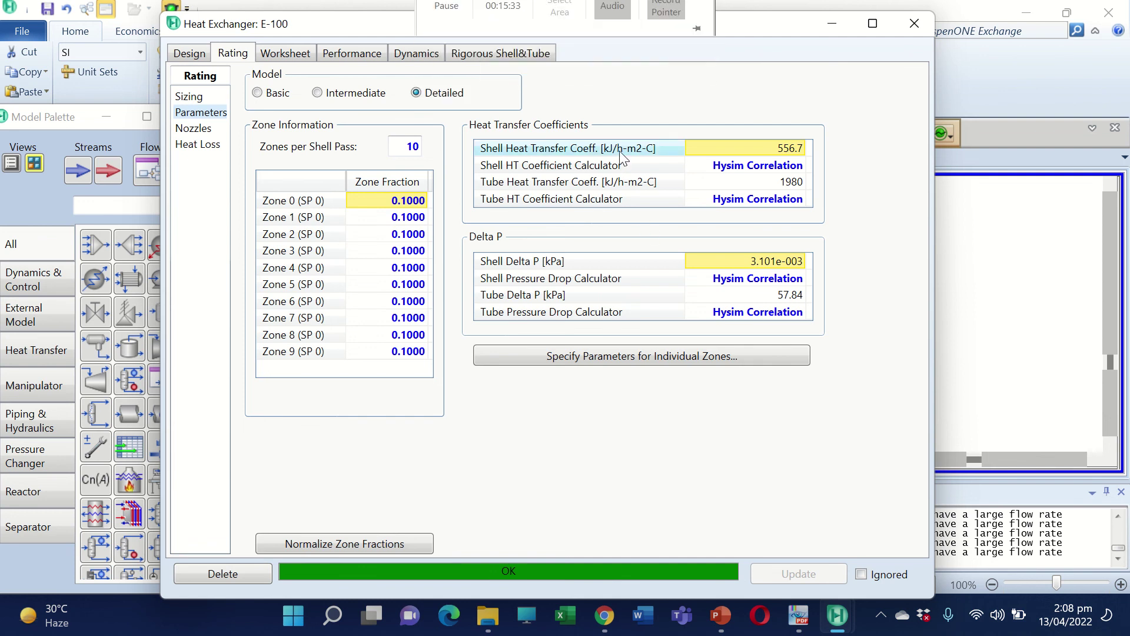
mouse_move(781, 153)
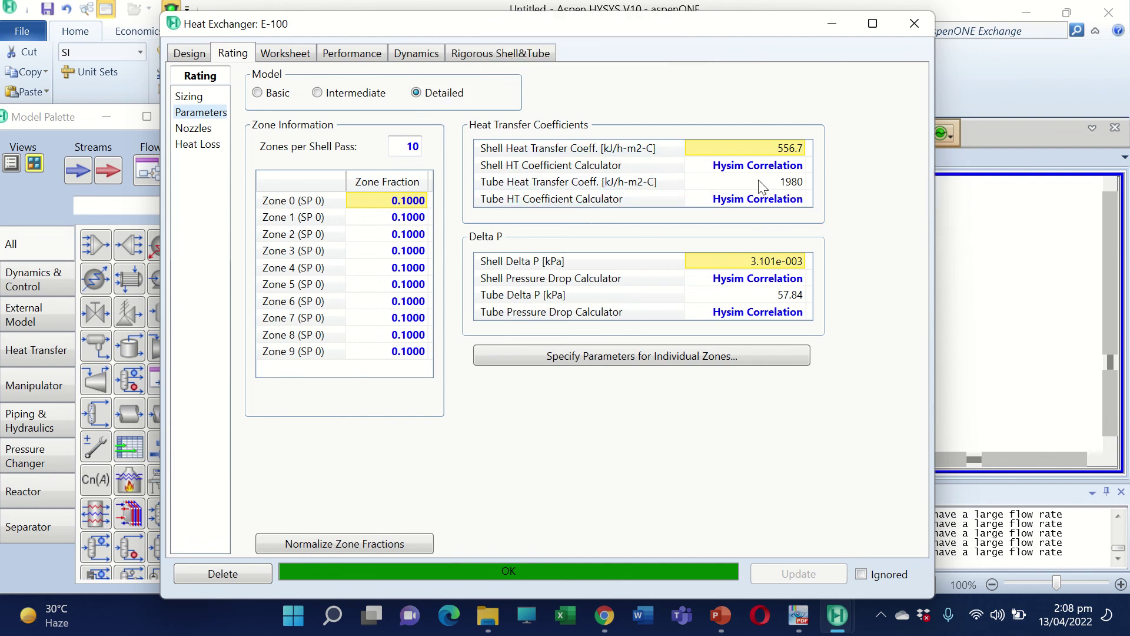
mouse_move(775, 186)
mouse_move(611, 7)
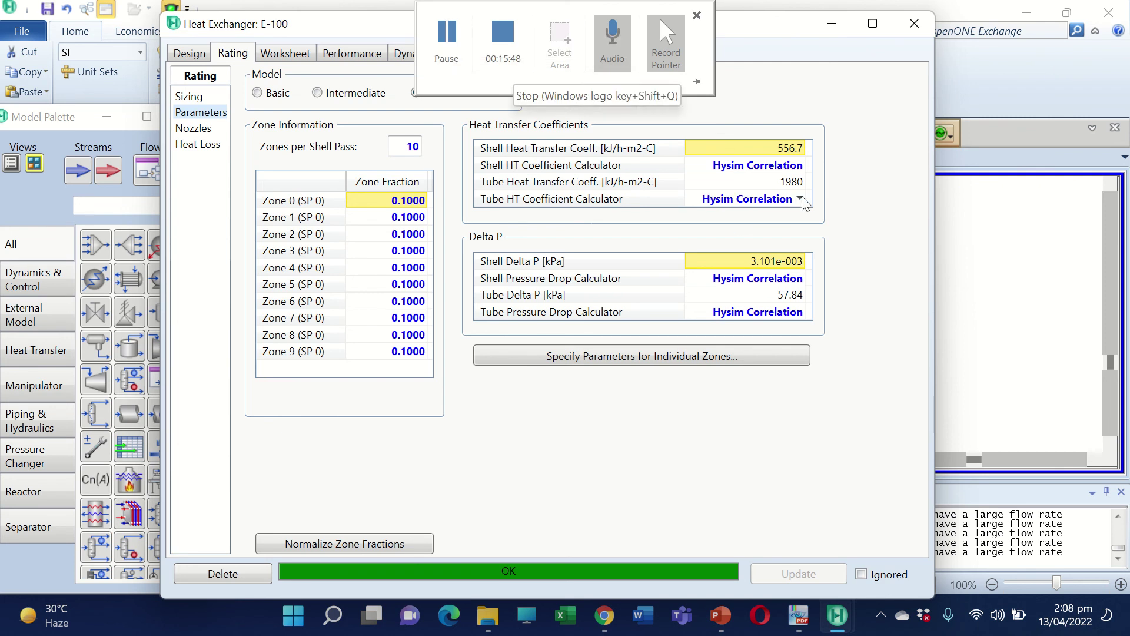
Close the heat exchanger's property window and select exchanger E-100 on the flowsheet.
left_click(914, 24)
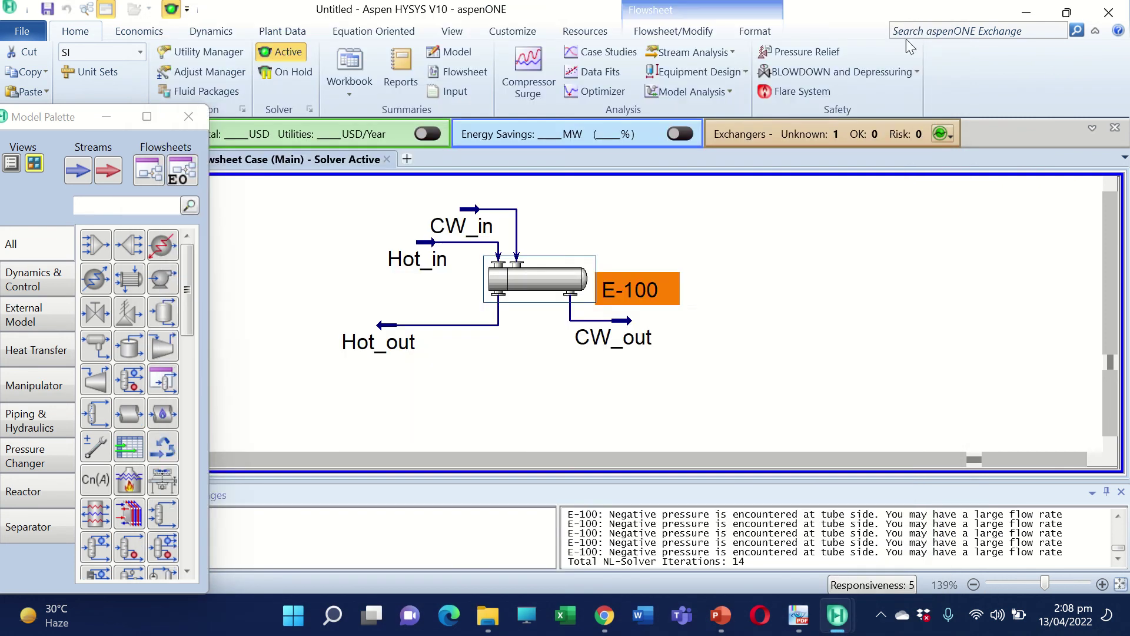
left_click(557, 271)
mouse_move(445, 5)
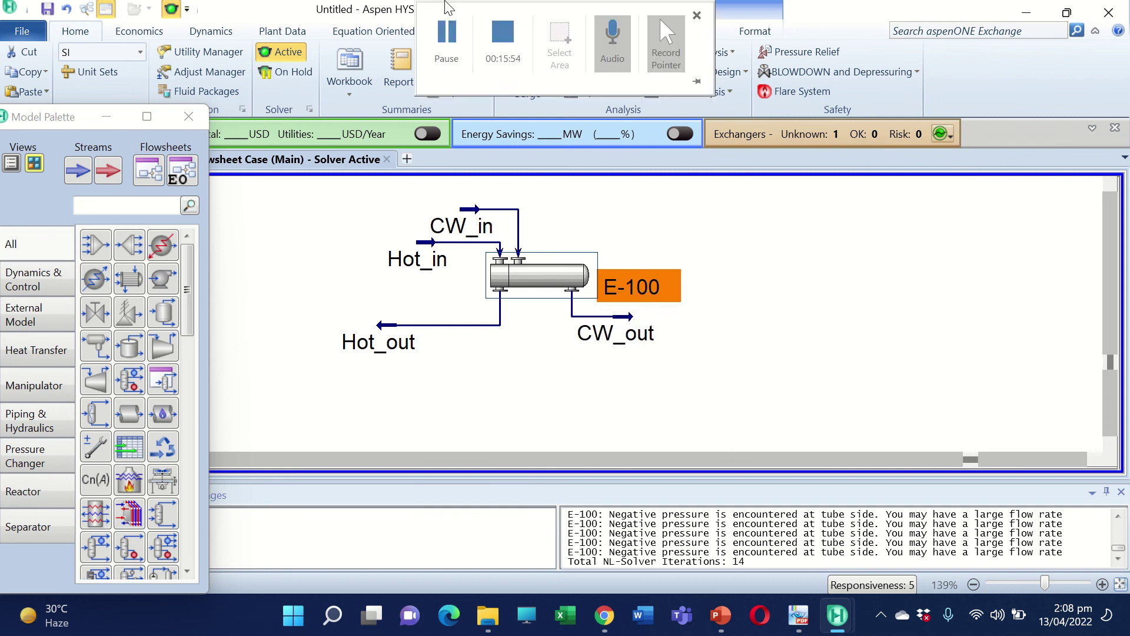